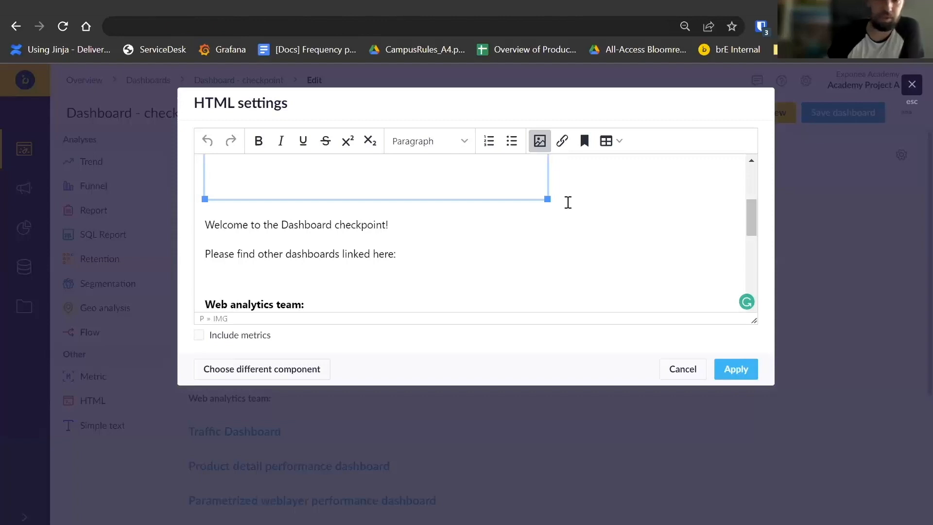
Step: Examine the formatting of the "Web analytics team:" line and the paragraph styles available for it in the HTML component
click(392, 227)
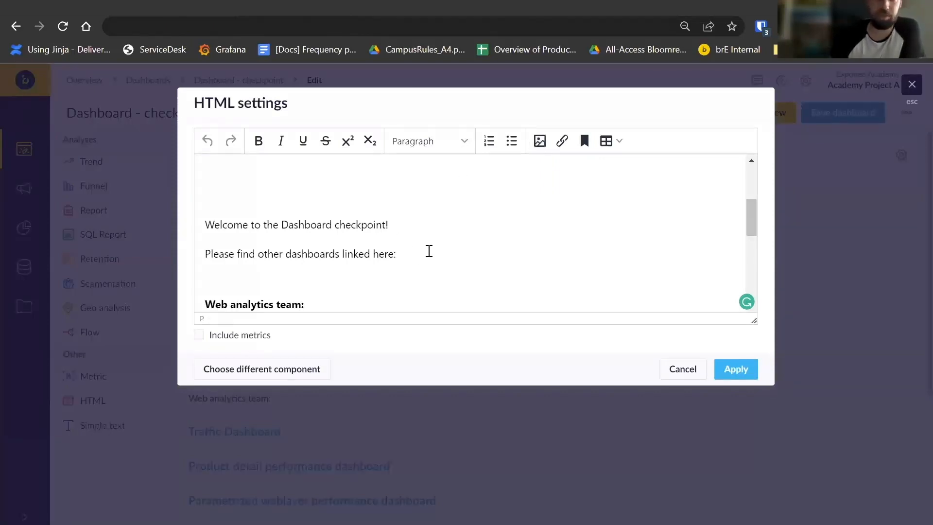
scroll(429, 251, down, 3)
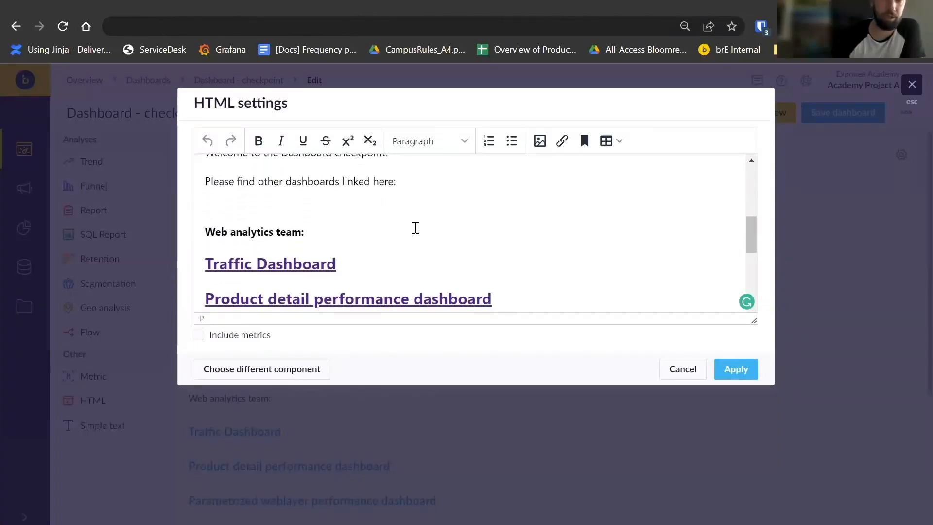
click(318, 232)
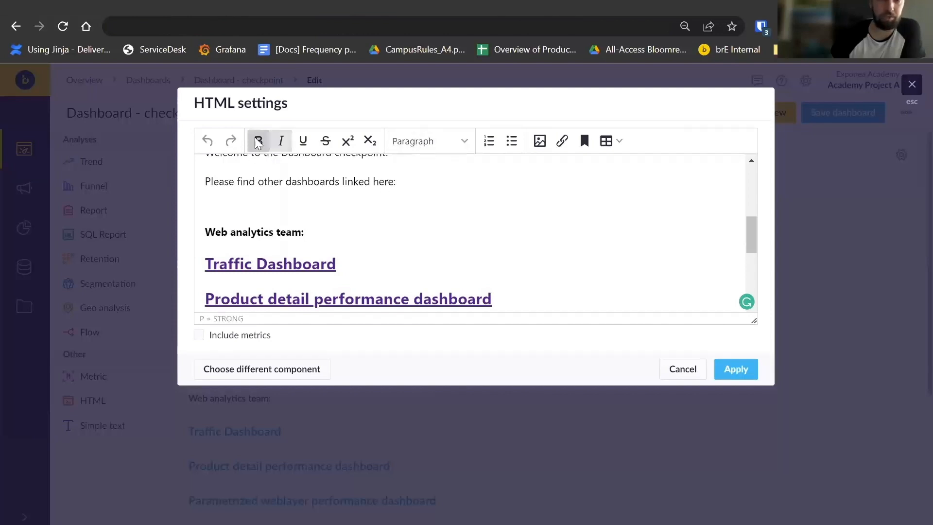
click(430, 148)
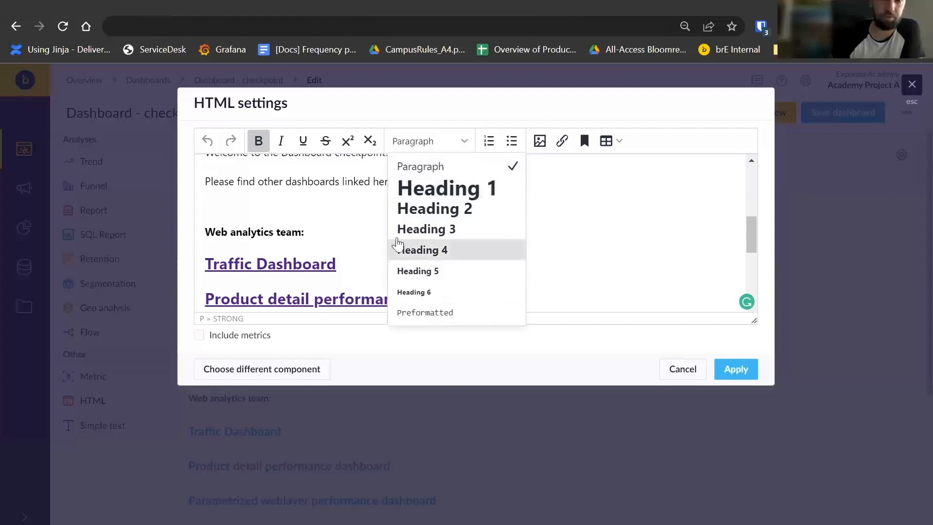
click(337, 224)
Step: Inspect the URL behind the Traffic Dashboard link, closing the link details and the HTML settings without applying changes
triple_click(387, 264)
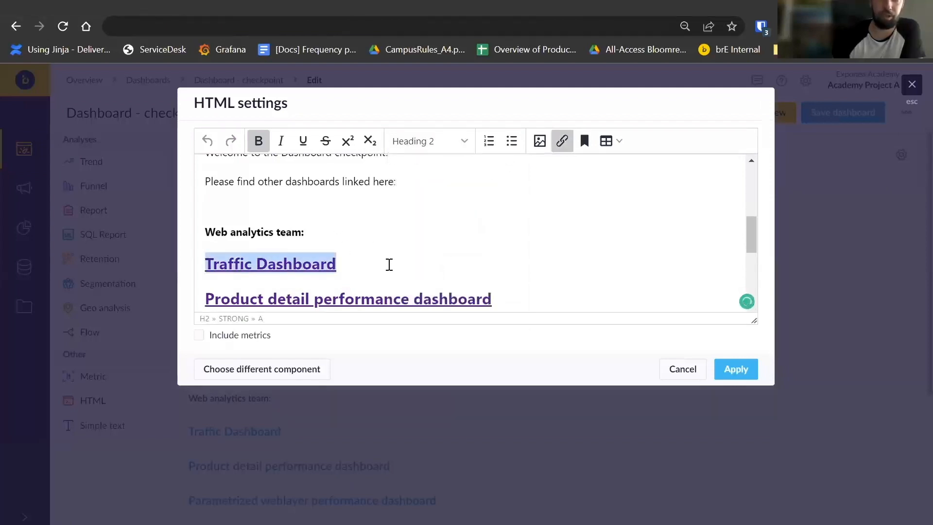
drag(346, 264, 208, 267)
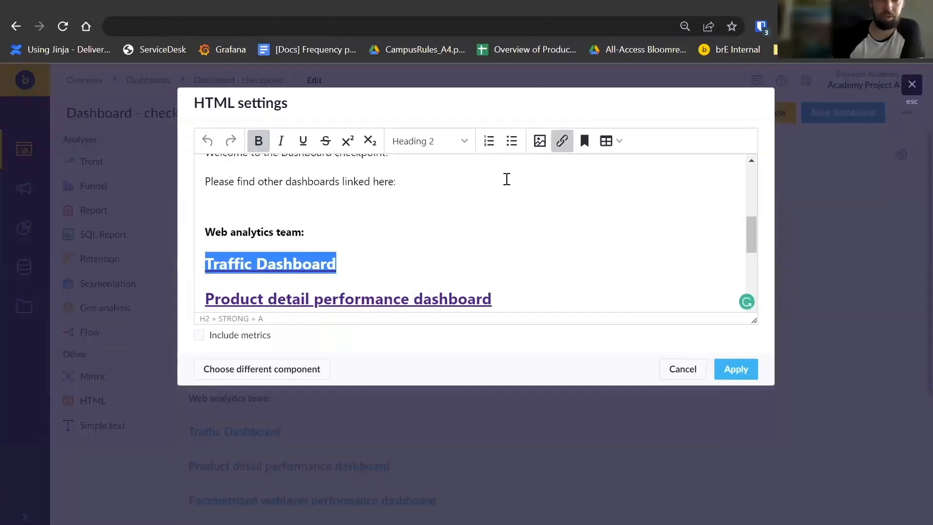
click(562, 144)
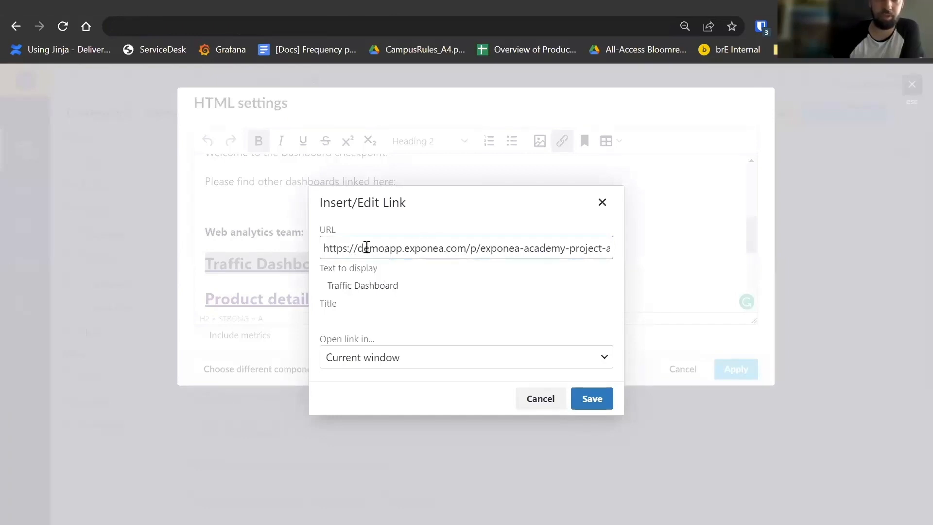
drag(358, 247, 637, 246)
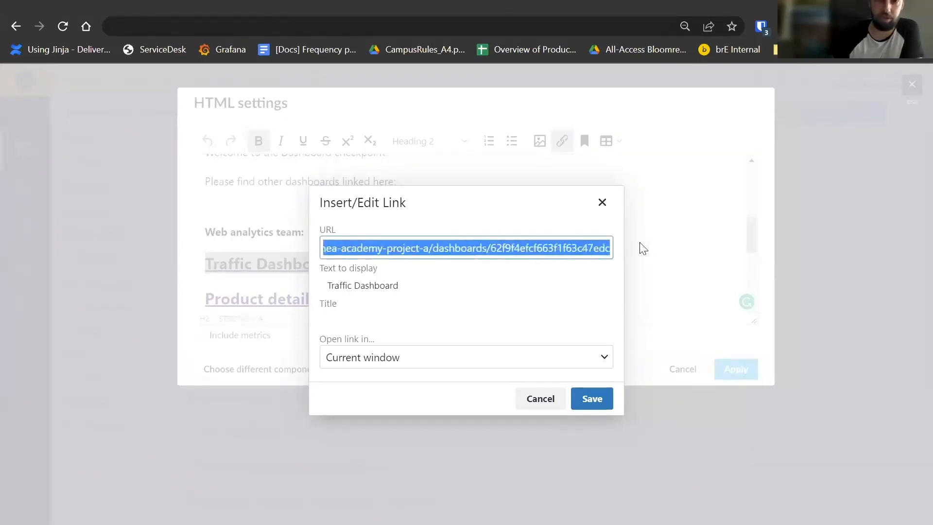
click(602, 203)
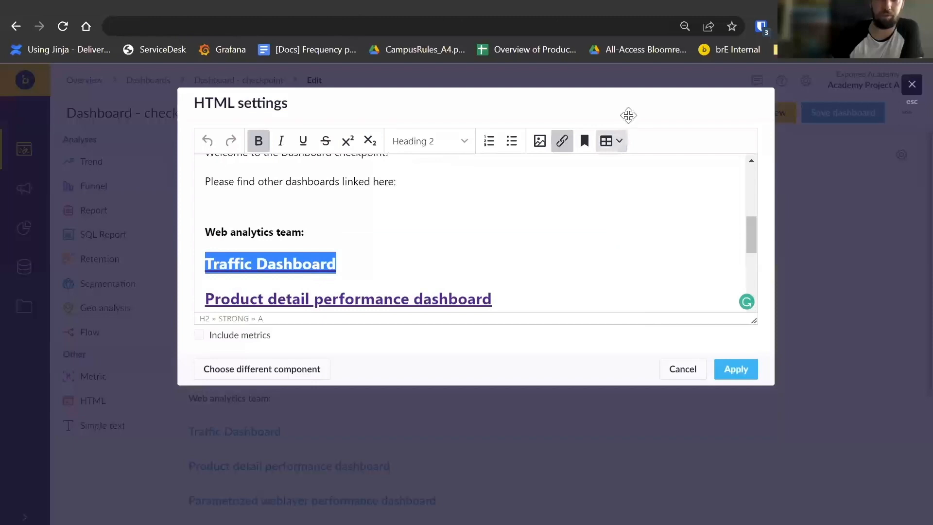
key(ctrl+l)
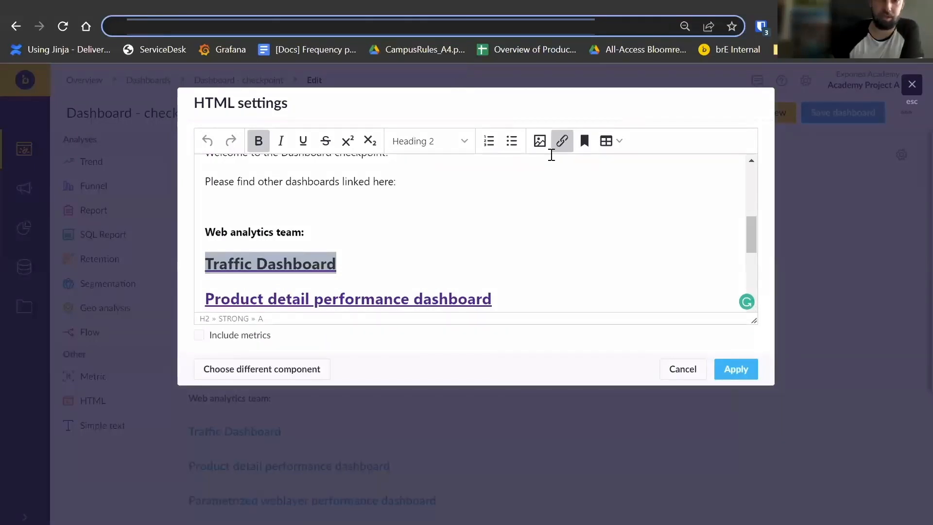
click(682, 369)
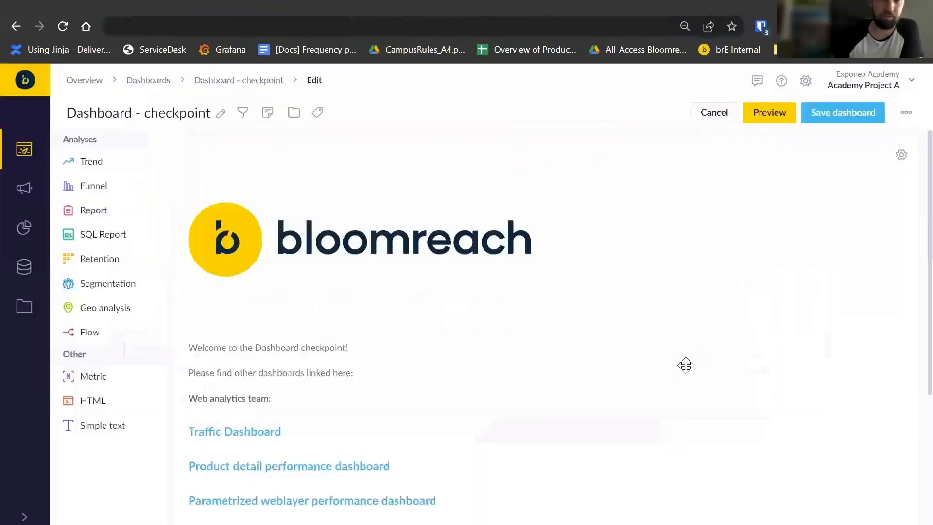
Step: Test the Traffic Dashboard link on the checkpoint dashboard, returning to view the linked dashboards of both teams
click(258, 432)
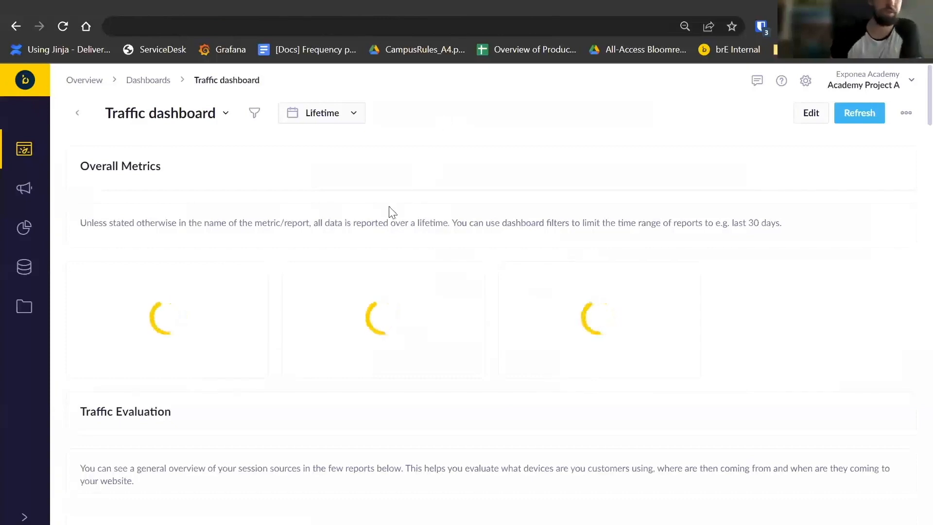
key(alt+Left)
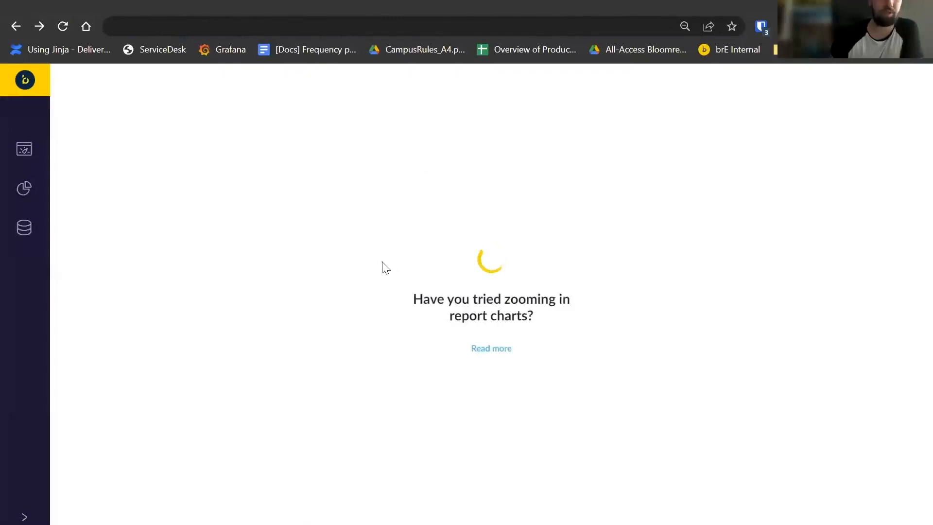
scroll(396, 258, down, 4)
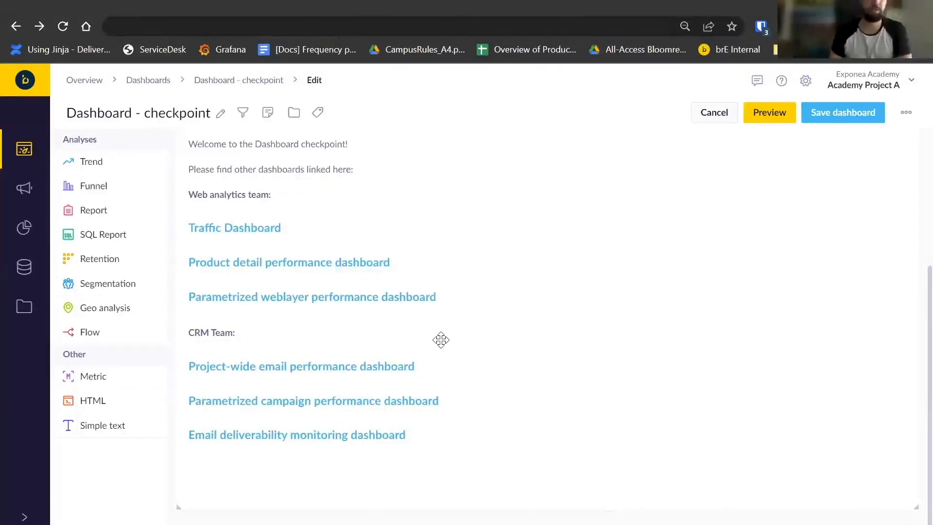
scroll(417, 336, up, 4)
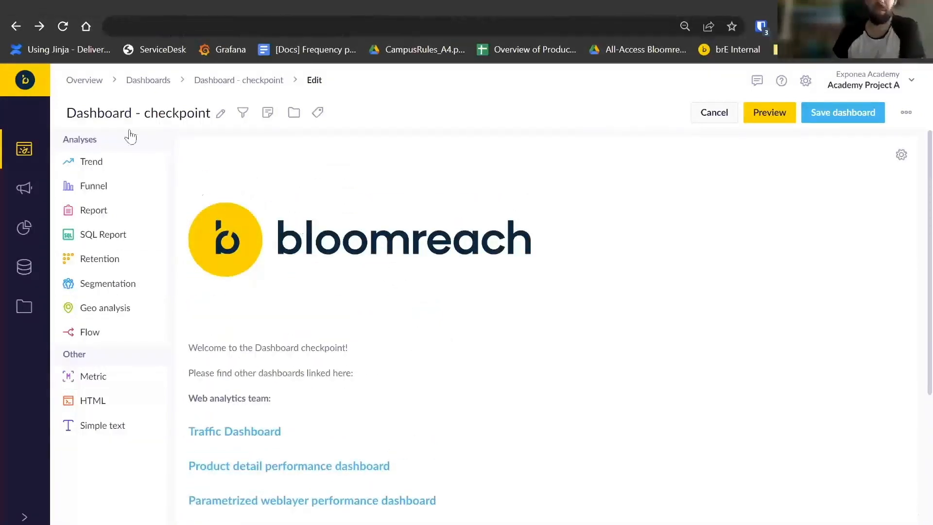
Step: Switch to the BEST PRACTICES for DASHBOARDS presentation in Google Slides and show the "Time filters" slide
click(70, 9)
scroll(95, 375, down, 2)
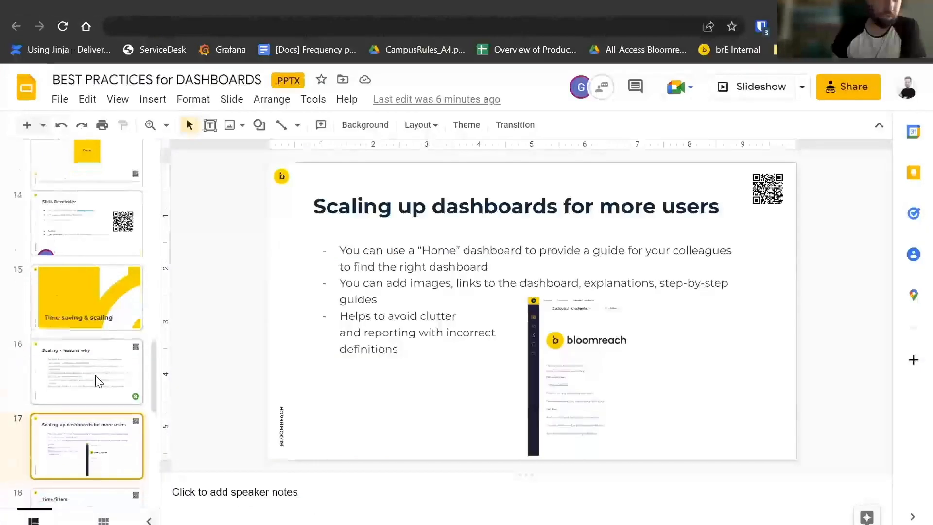
click(92, 439)
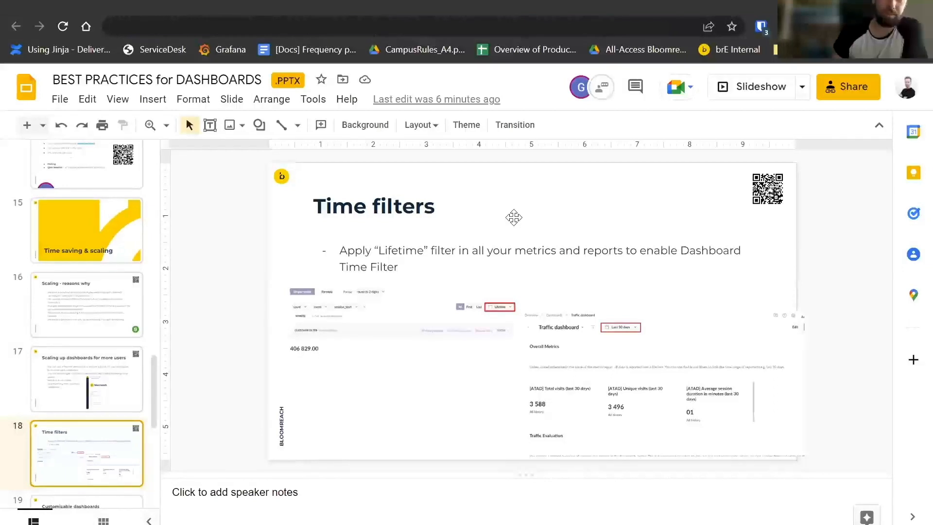
Step: Switch back to Bloomreach, open the Traffic Dashboard from the checkpoint dashboard, and filter its reports to Last 30 days
click(263, 17)
click(237, 432)
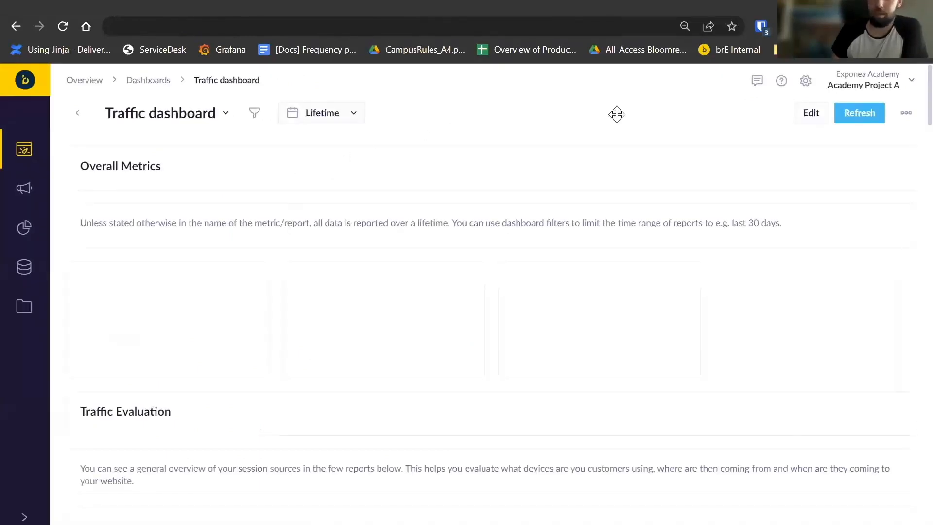
click(325, 114)
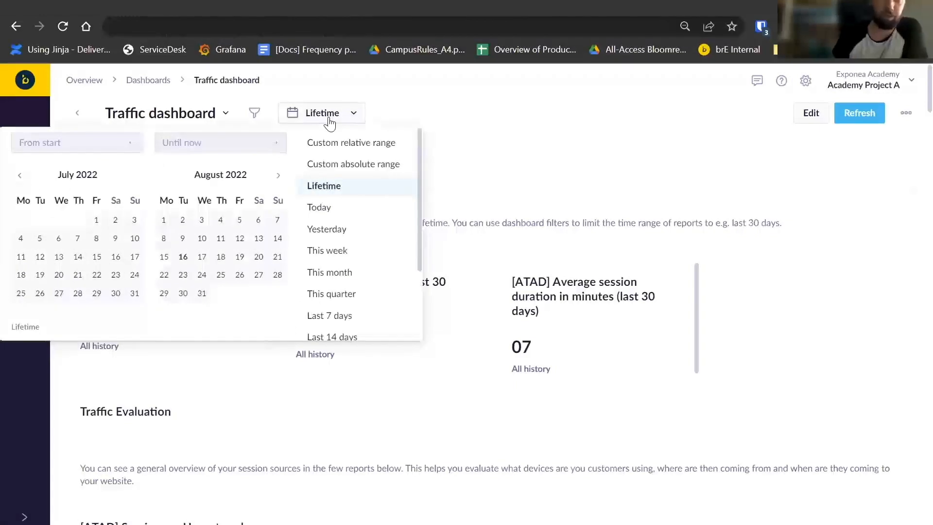
scroll(374, 209, down, 3)
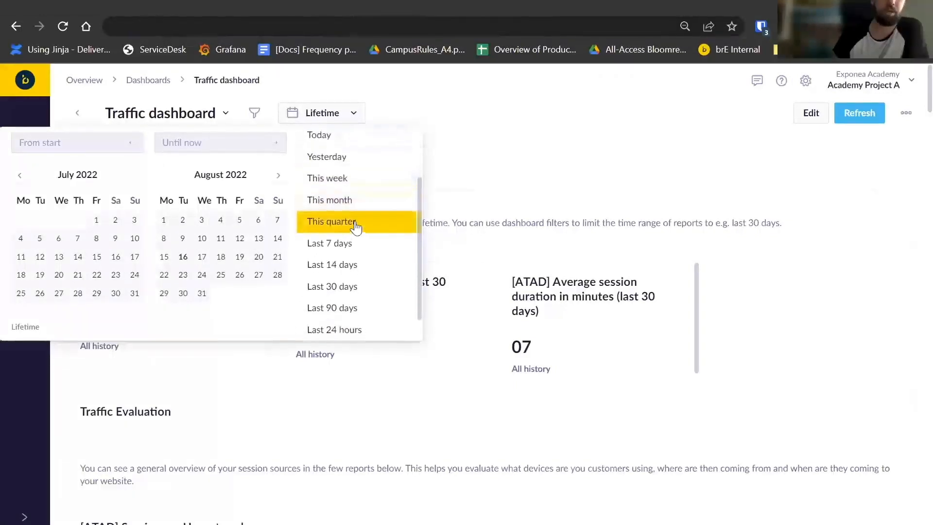
click(348, 288)
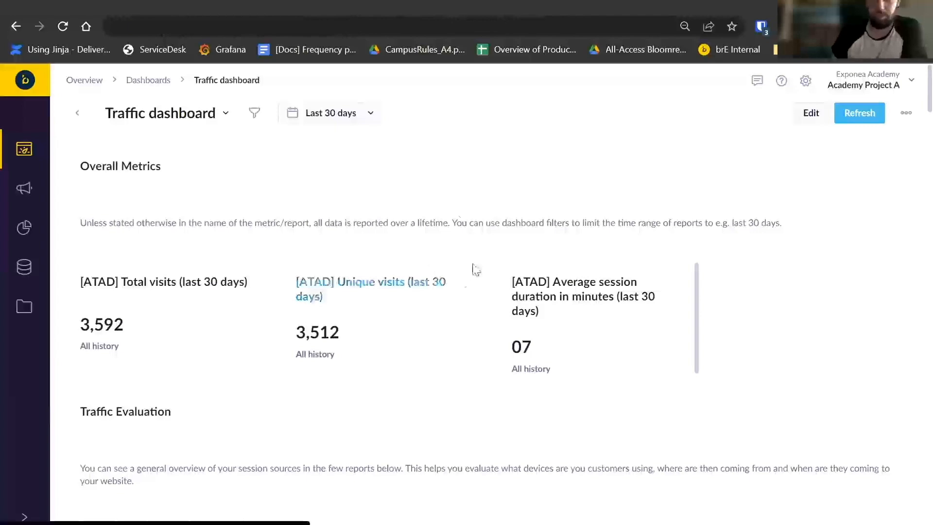
scroll(453, 213, down, 15)
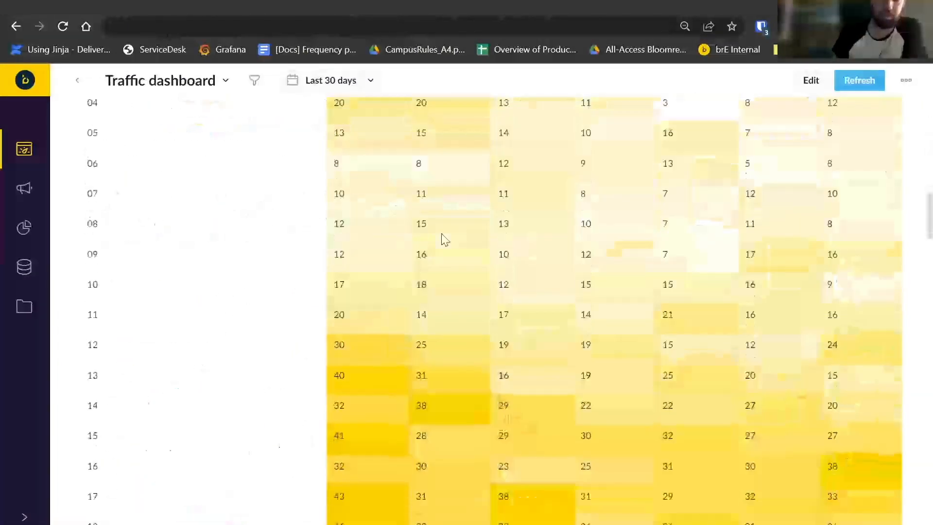
scroll(445, 240, up, 15)
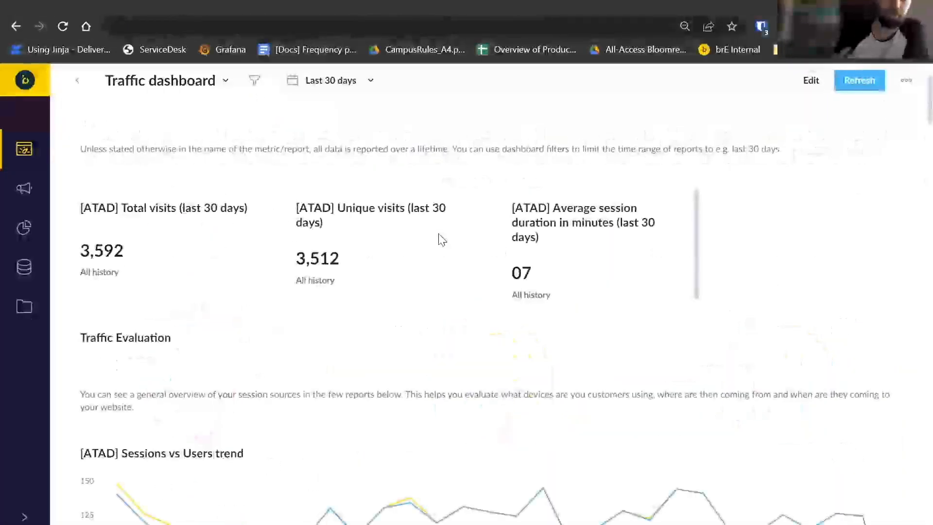
scroll(441, 239, up, 2)
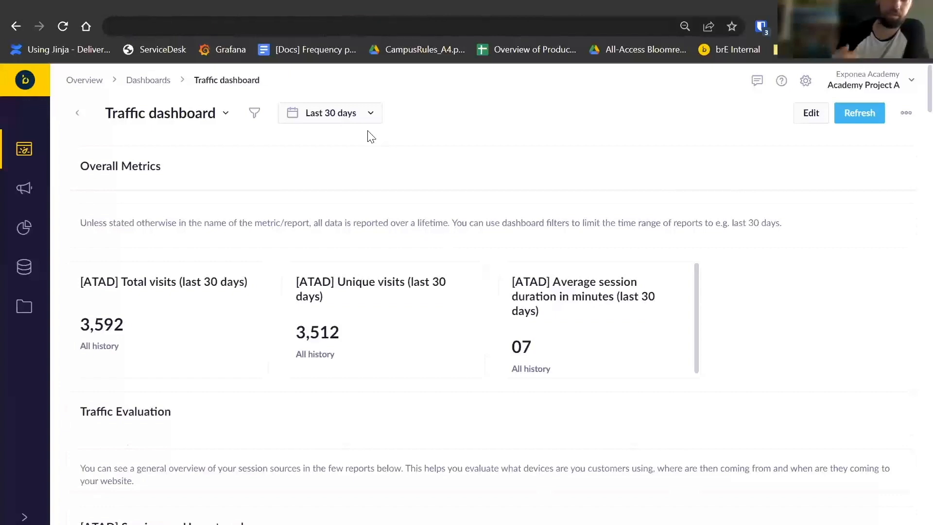
Step: Open the Traffic dashboard for editing and examine the time range in the "[ATAD] Total visits (last 30 days)" metric's definition
click(801, 113)
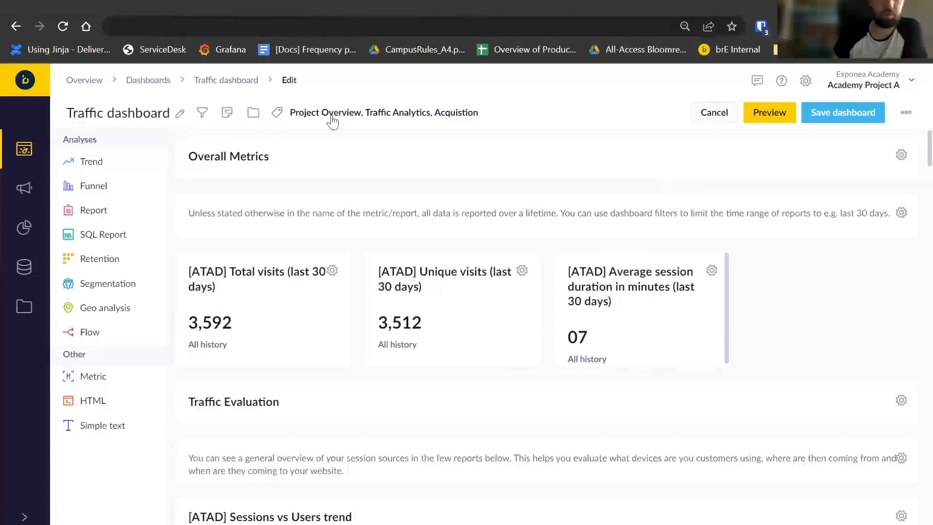
click(332, 270)
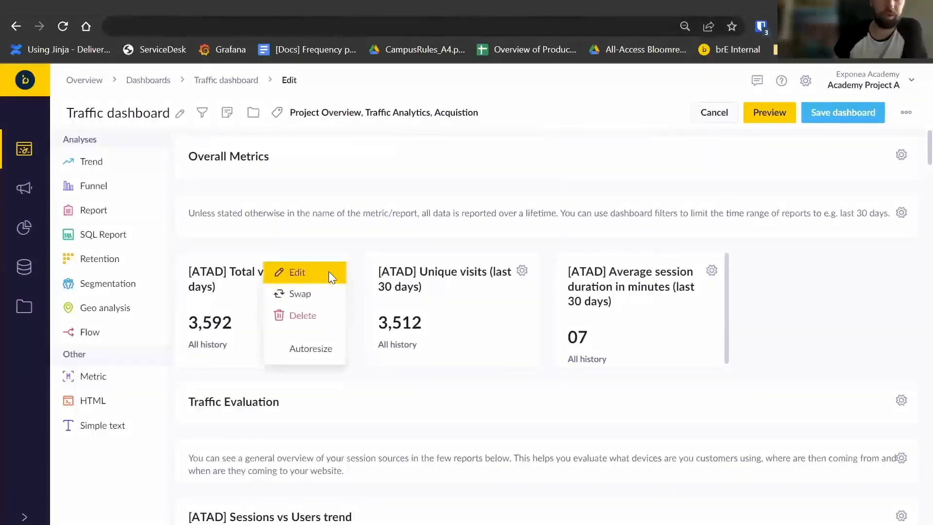
click(328, 272)
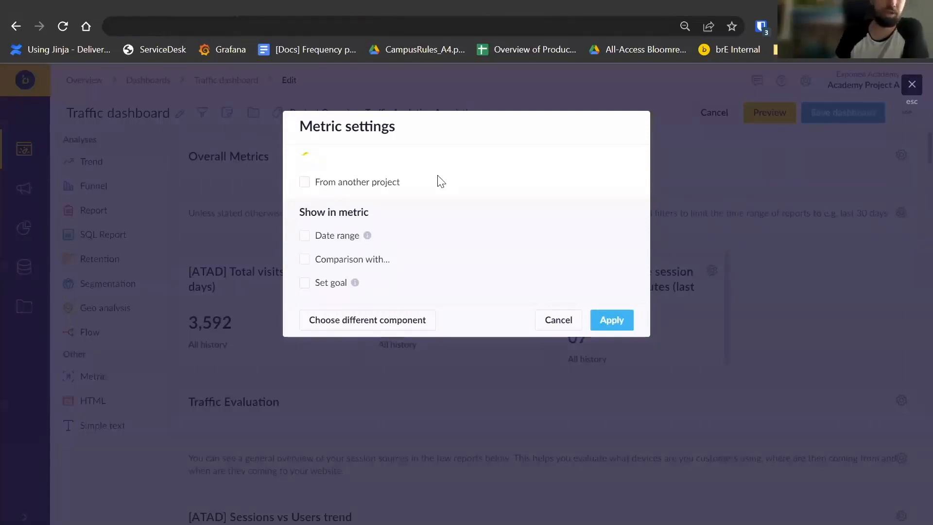
click(473, 180)
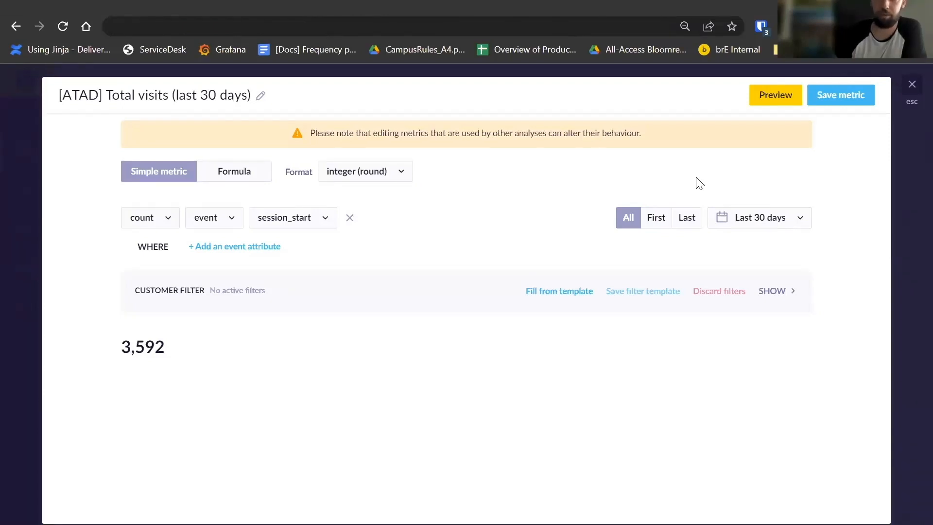
Step: Close the Total visits metric without saving and leave the Traffic dashboard editor, discarding changes
click(911, 84)
click(558, 344)
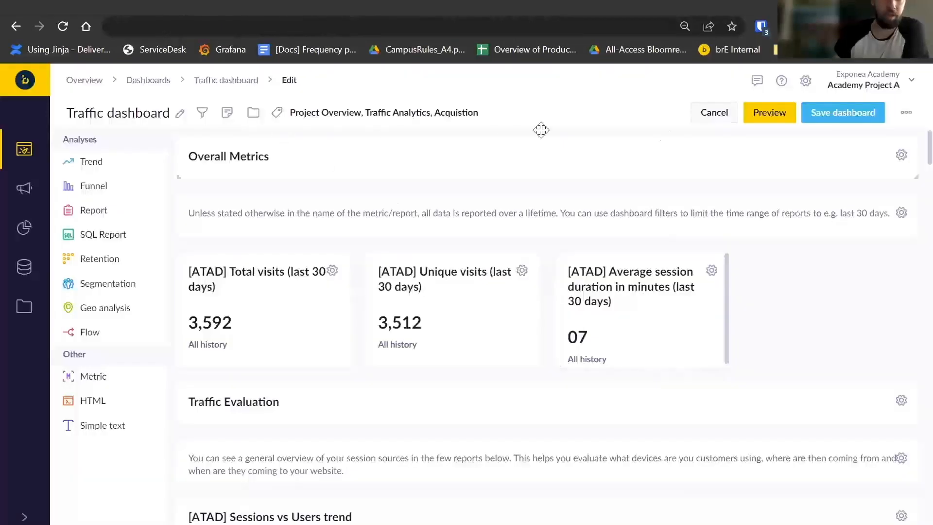
click(714, 114)
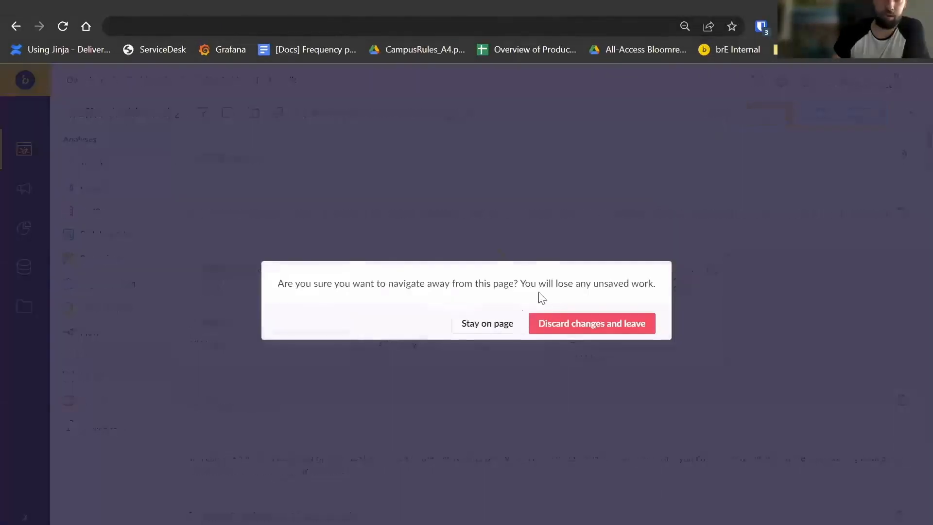
click(559, 323)
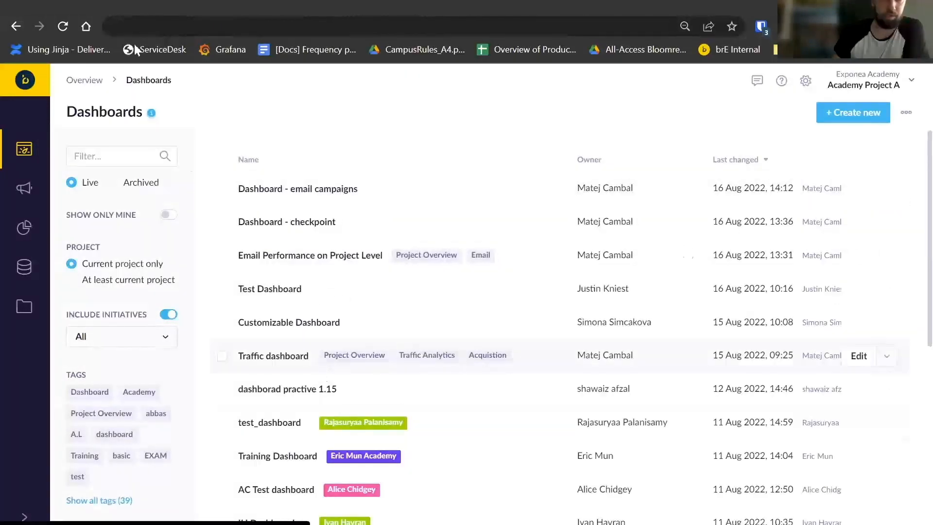
Step: Reopen the Traffic dashboard and examine the available time range options of its date filter without choosing one
click(273, 356)
click(318, 113)
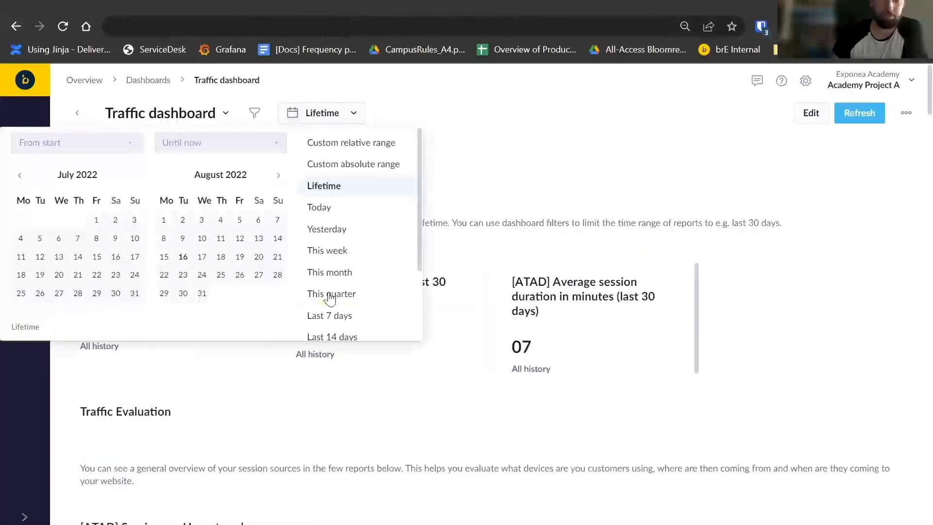
scroll(331, 297, down, 2)
scroll(358, 232, up, 2)
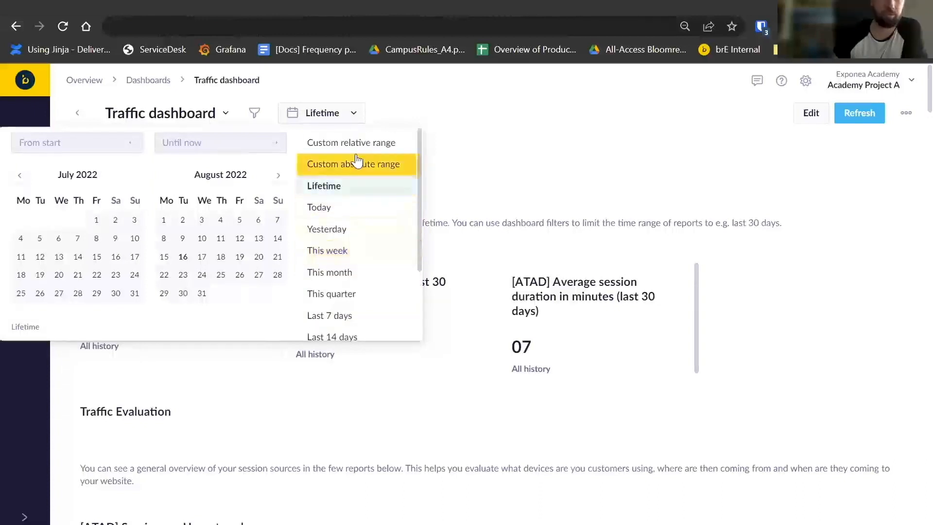
click(419, 119)
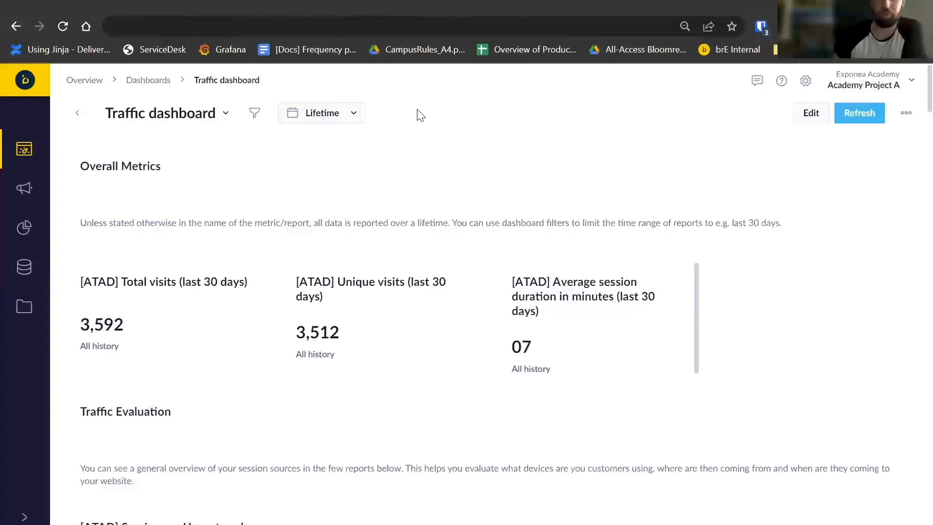
Step: Switch to the Google Slides deck and show slide 19, "Customizable dashboards"
click(80, 7)
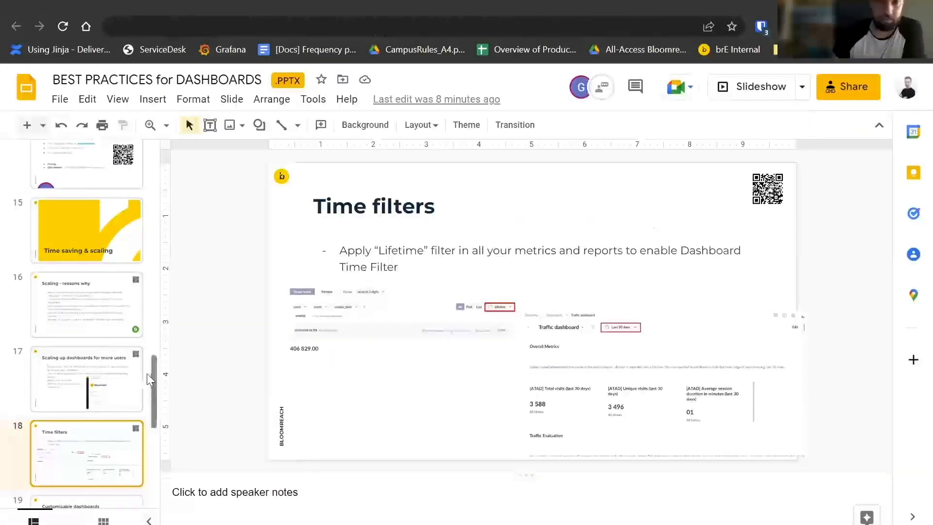
scroll(72, 371, down, 3)
click(69, 375)
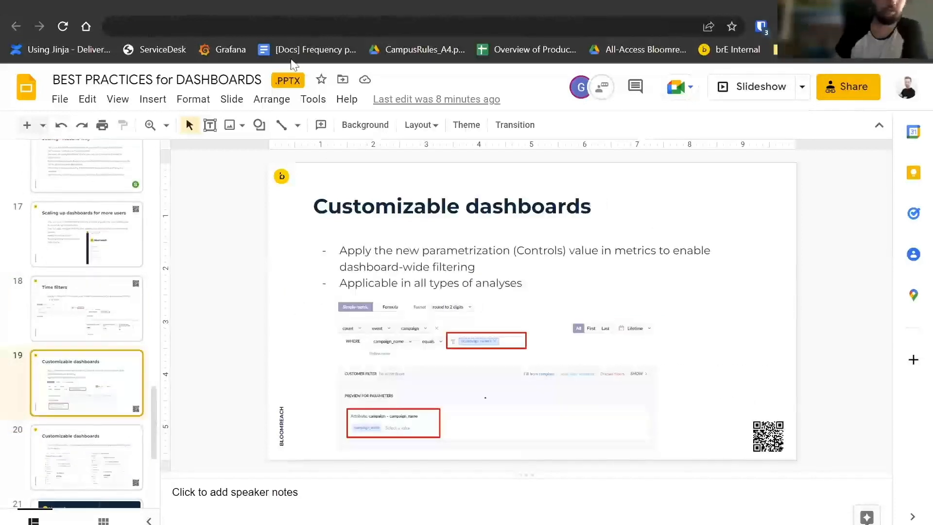
Step: Switch back to Bloomreach and open "Dashboard - email campaigns" from the list of dashboards
mouse_move(284, 18)
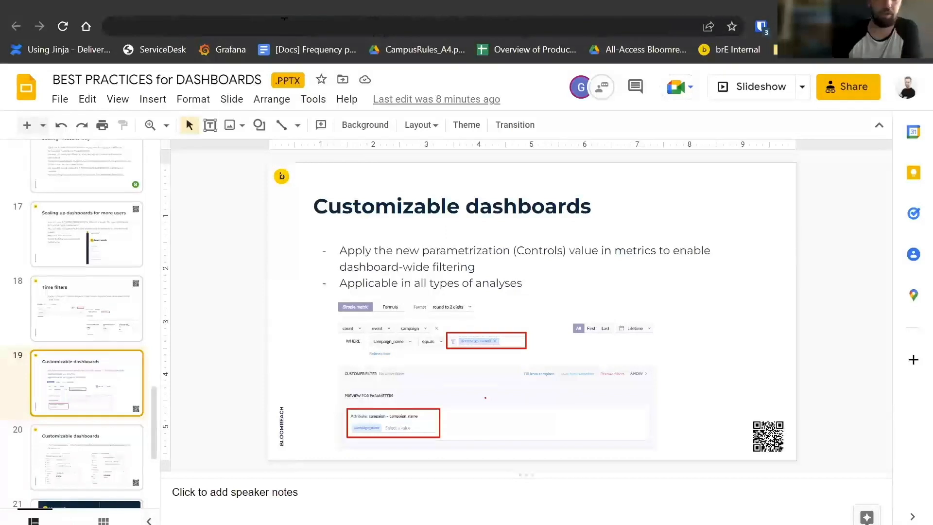
click(272, 7)
mouse_move(28, 152)
click(136, 154)
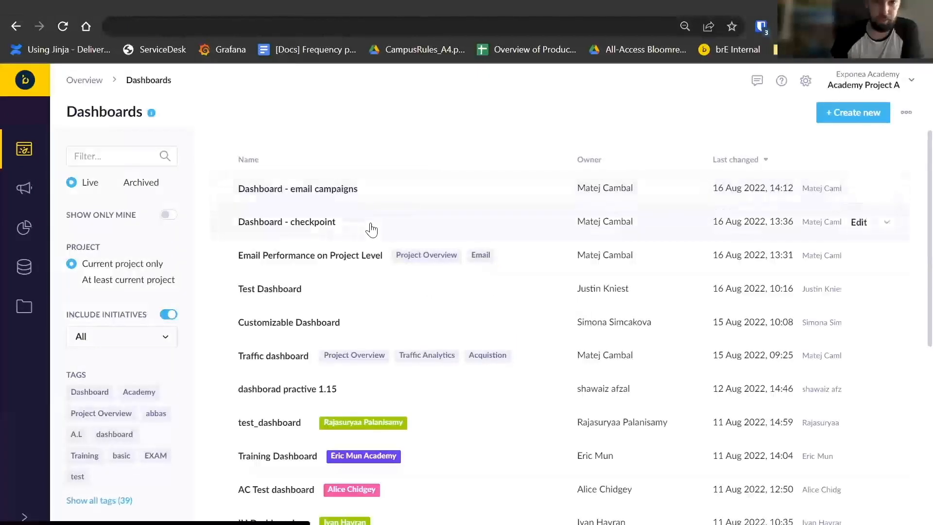
click(422, 191)
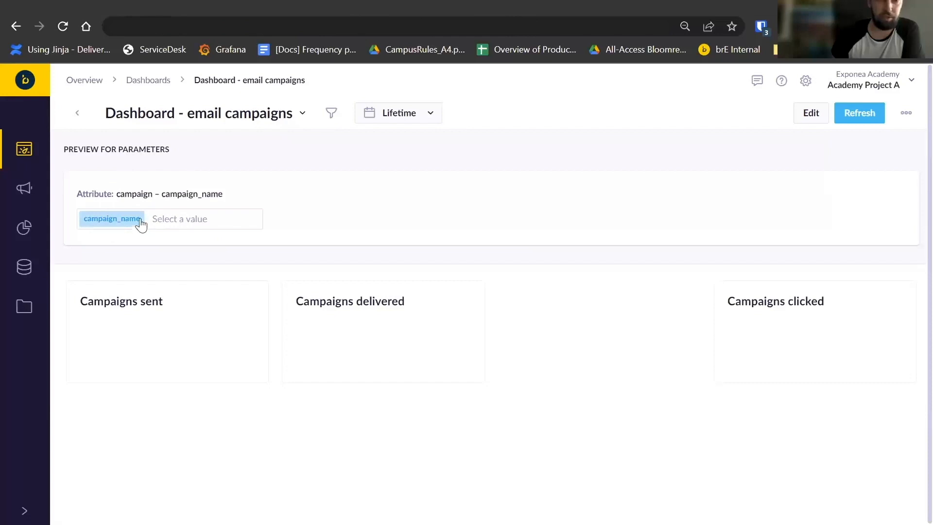
Step: Set the dashboard's campaign_name parameter to "Post-purchase NPS flow" and refresh the reports
click(192, 218)
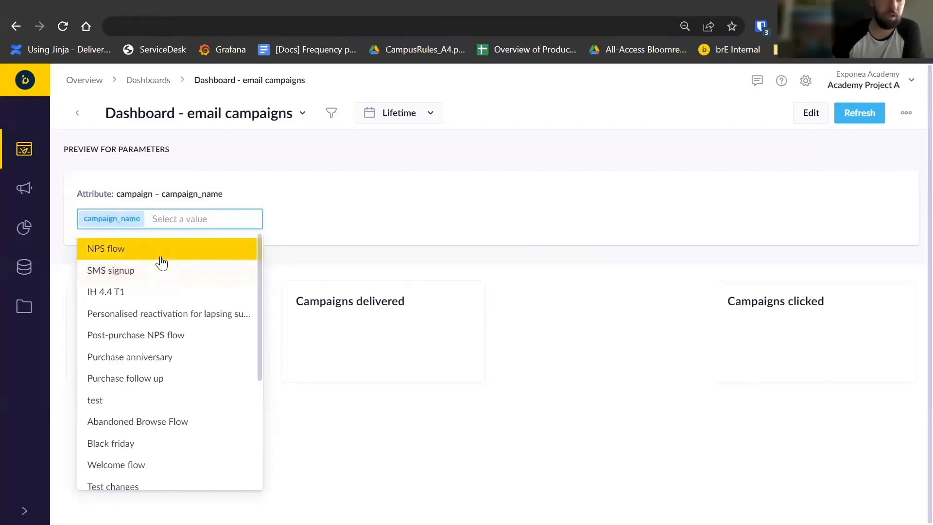
click(177, 335)
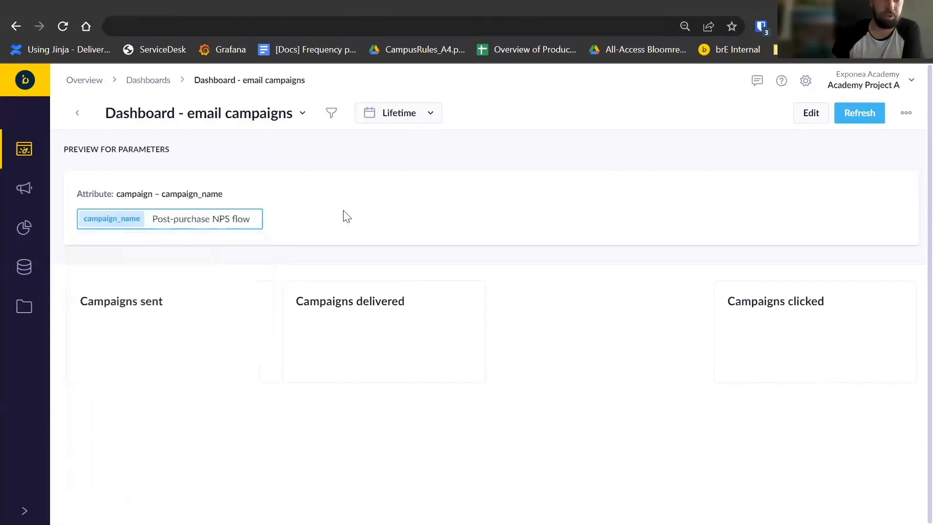
click(846, 117)
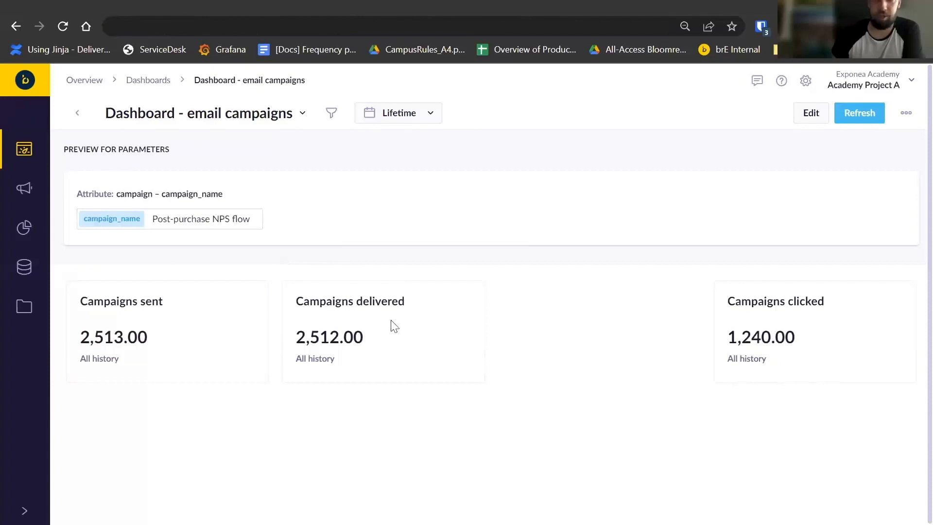
Step: Change the campaign_name parameter to "Birthday campaign", refresh the dashboard, and examine the Campaigns sent and Campaigns delivered figures
click(181, 220)
key(BackSpace)
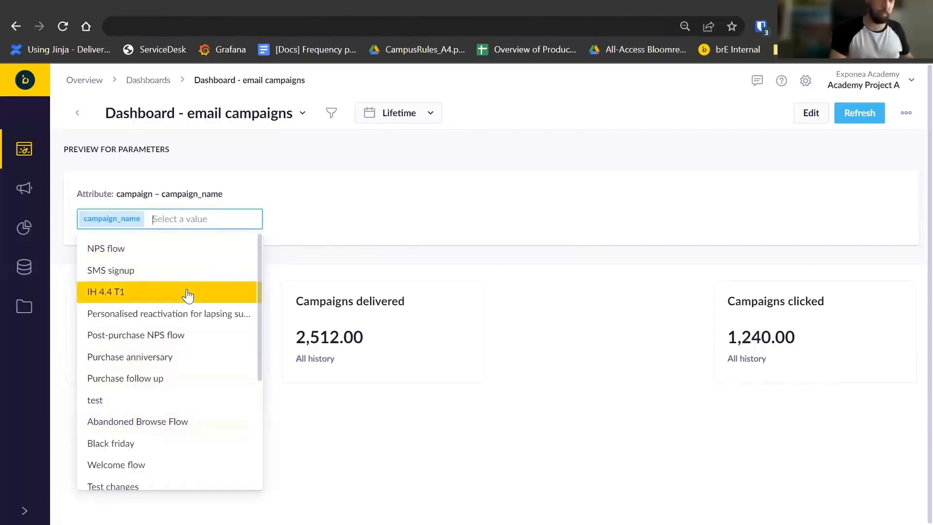
text(Bir)
click(147, 254)
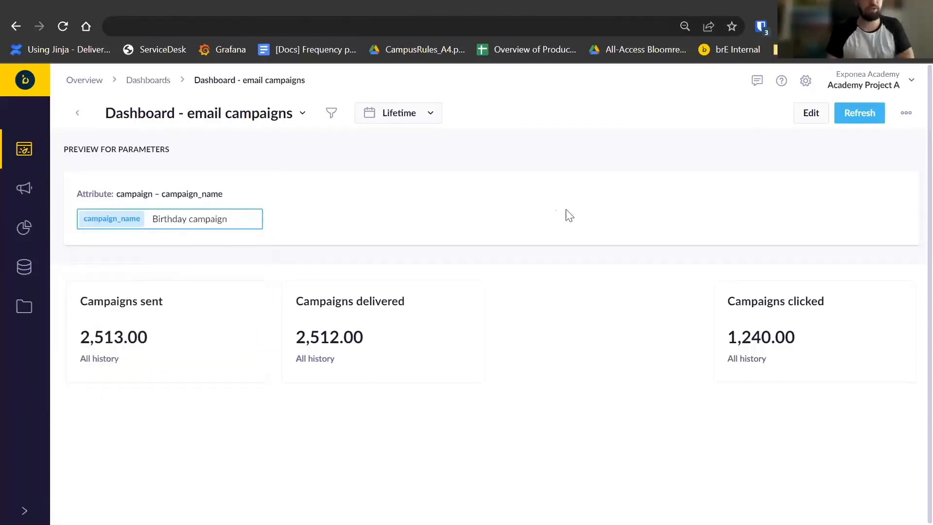
click(844, 119)
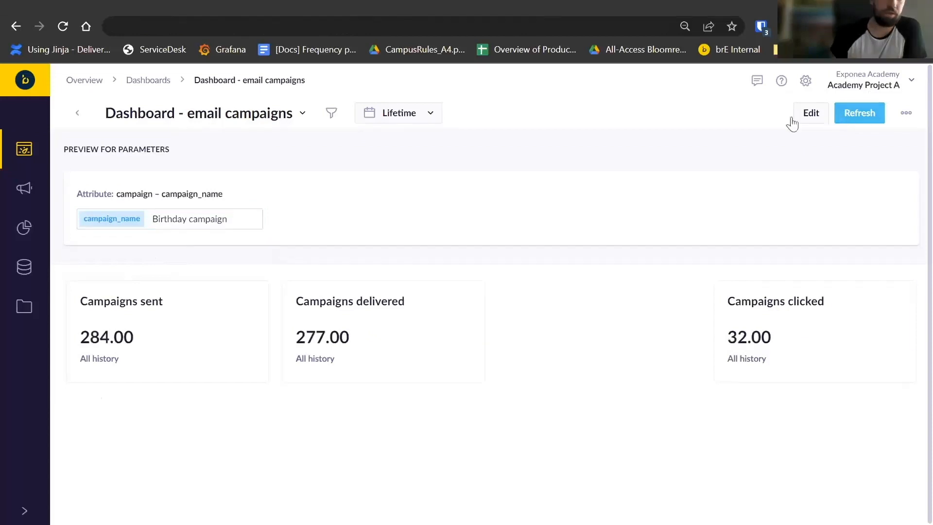
double_click(151, 332)
double_click(319, 339)
click(463, 340)
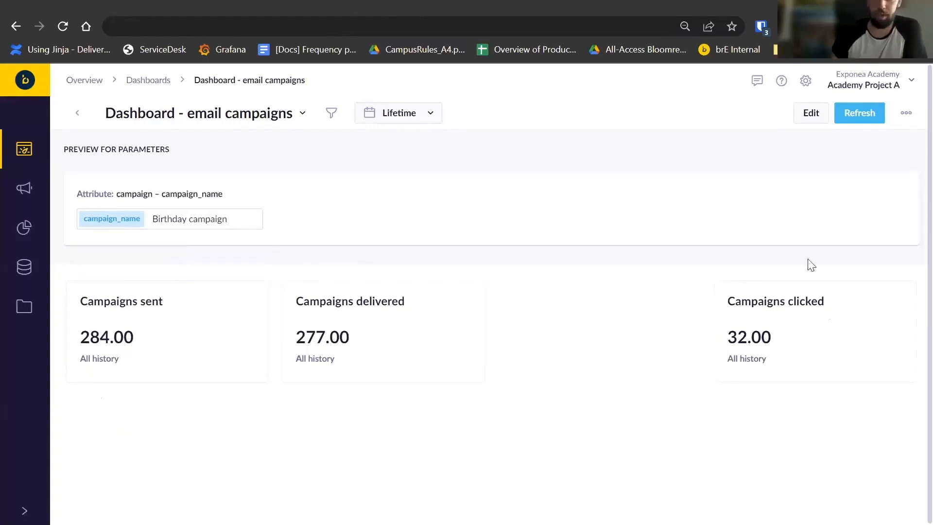
Step: Open the email campaigns dashboard for editing and add a metric component beside Campaigns delivered, creating a new metric for it
click(810, 115)
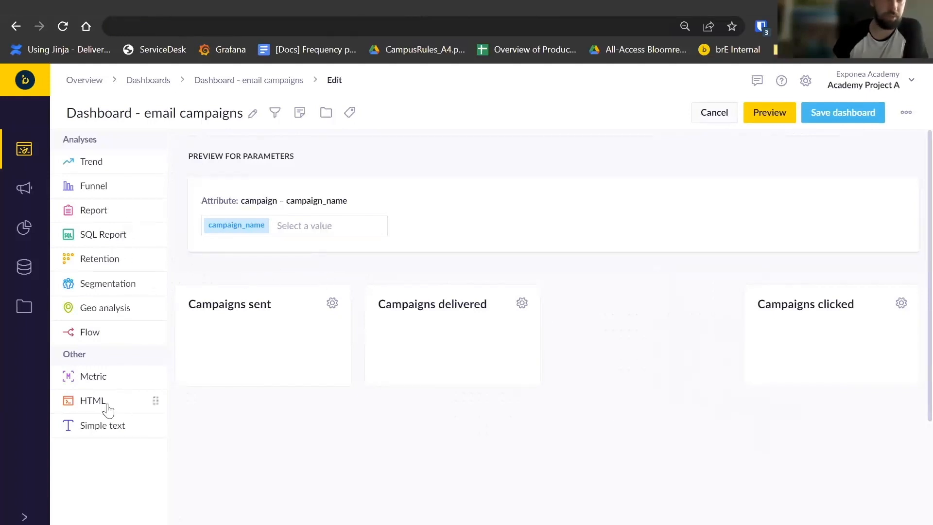
drag(102, 380, 427, 395)
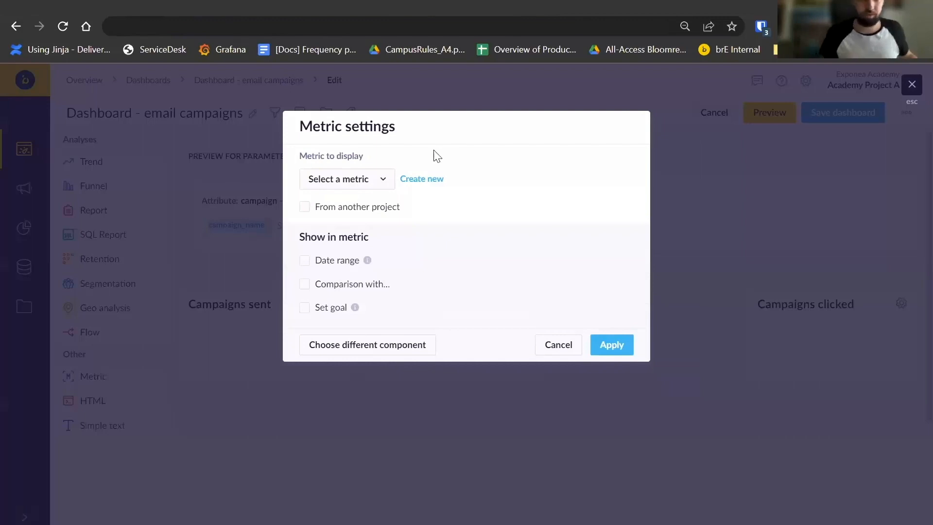
click(439, 185)
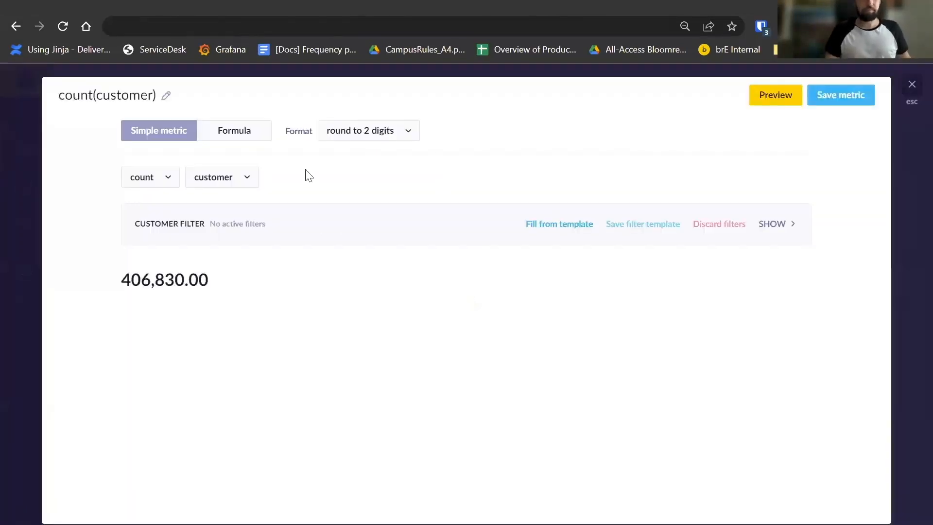
Step: Set the new metric to count events of type campaign instead of customers
click(217, 179)
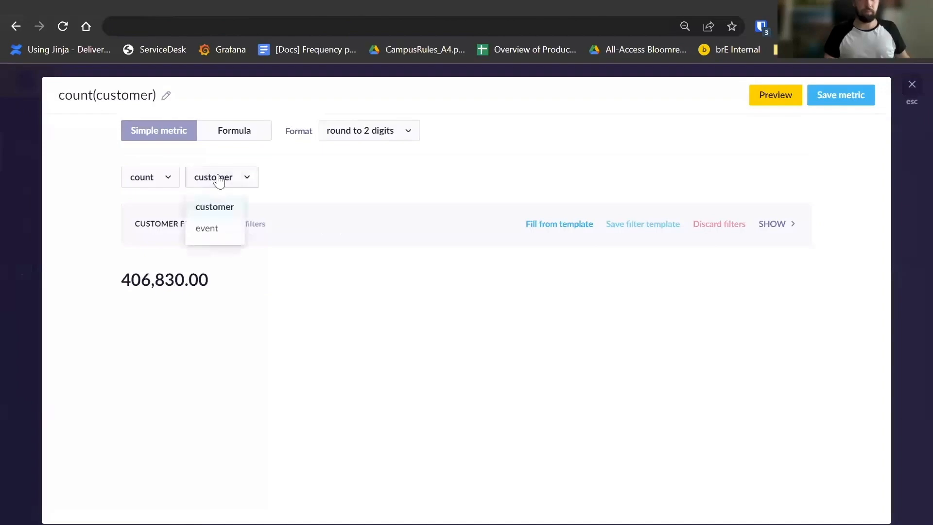
click(212, 229)
click(318, 180)
text(ca)
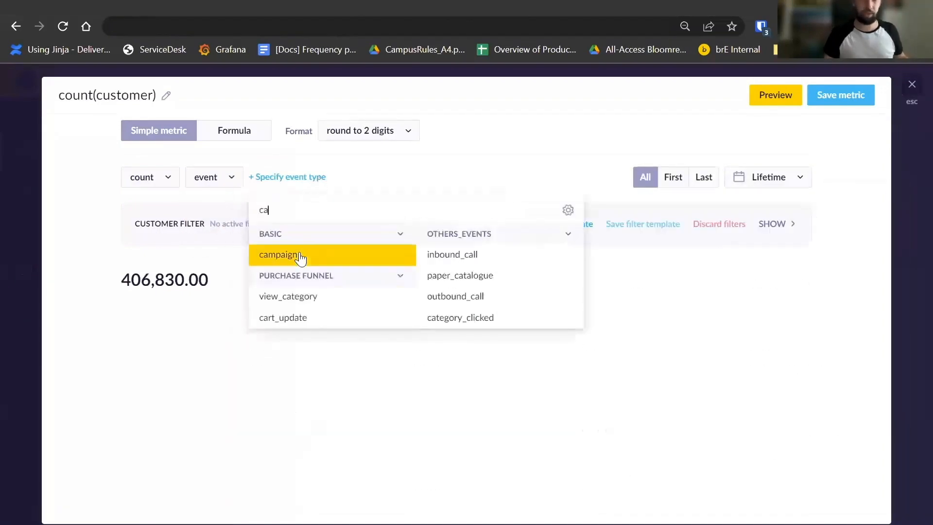
click(299, 259)
Step: Restrict the metric's campaign events to those where status equals "opened"
click(249, 207)
click(248, 209)
text(stat)
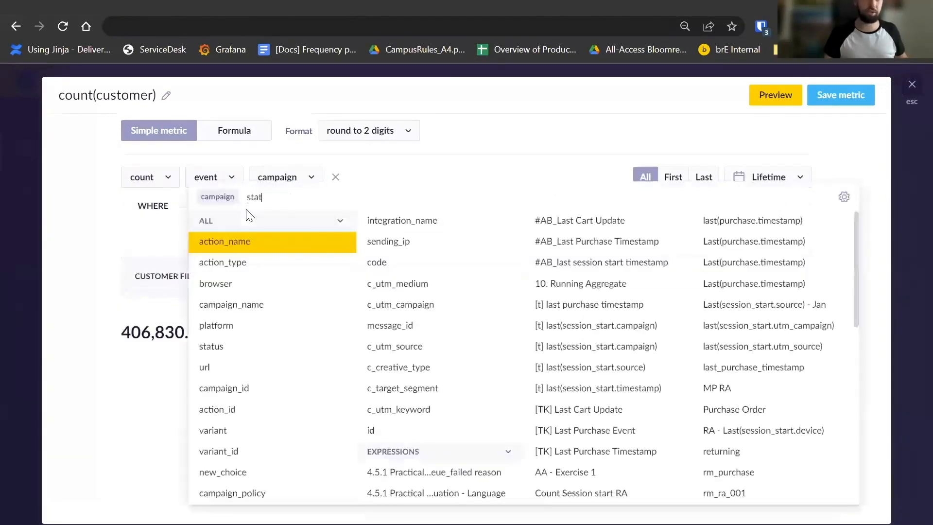
click(237, 282)
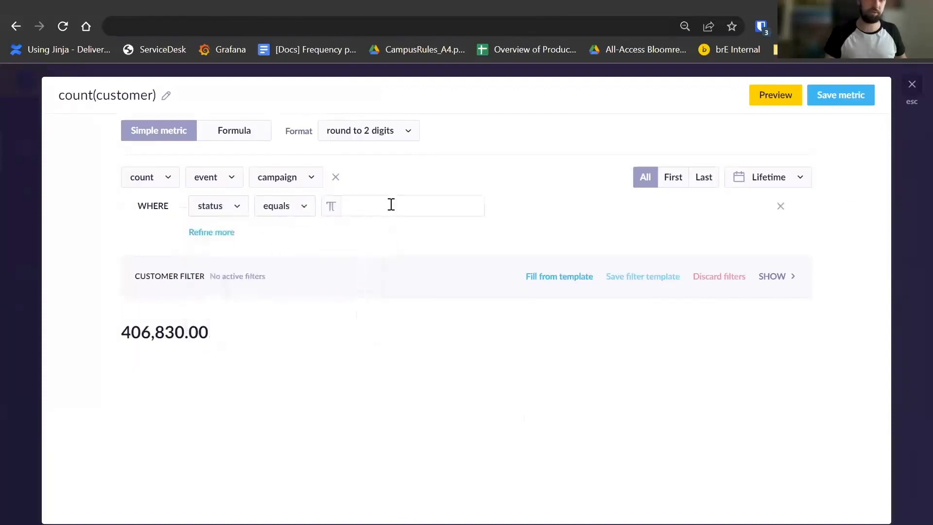
click(389, 204)
text(opened)
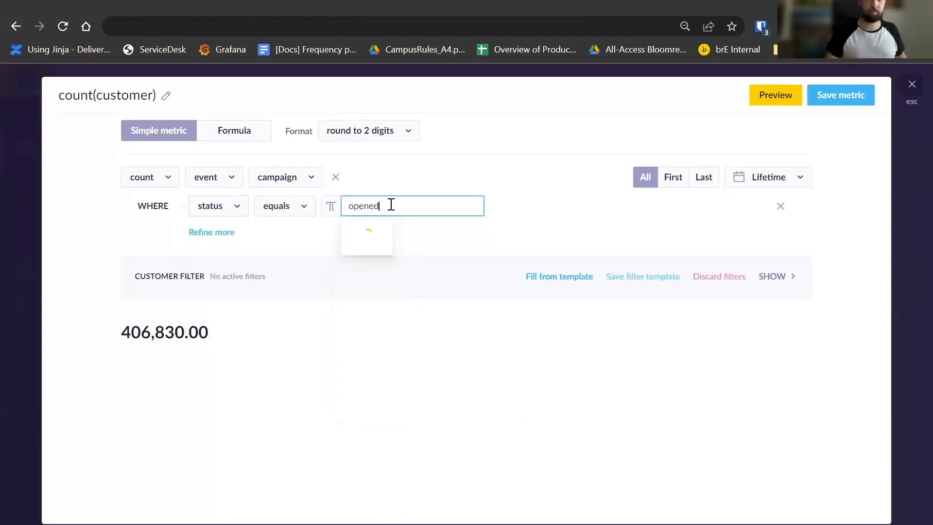
click(373, 238)
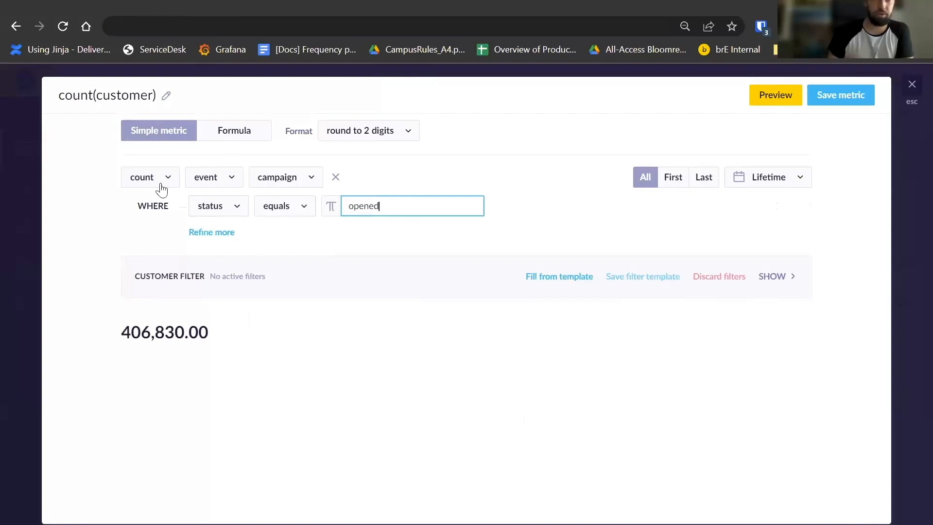
click(534, 217)
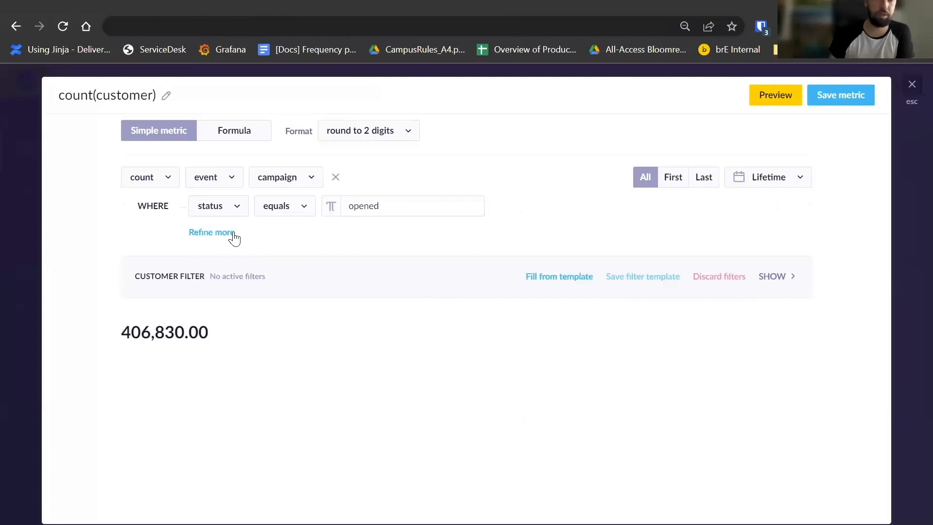
Step: Add a second condition to the metric so that campaign_name equals the [[campaign_name]] parameter
click(212, 232)
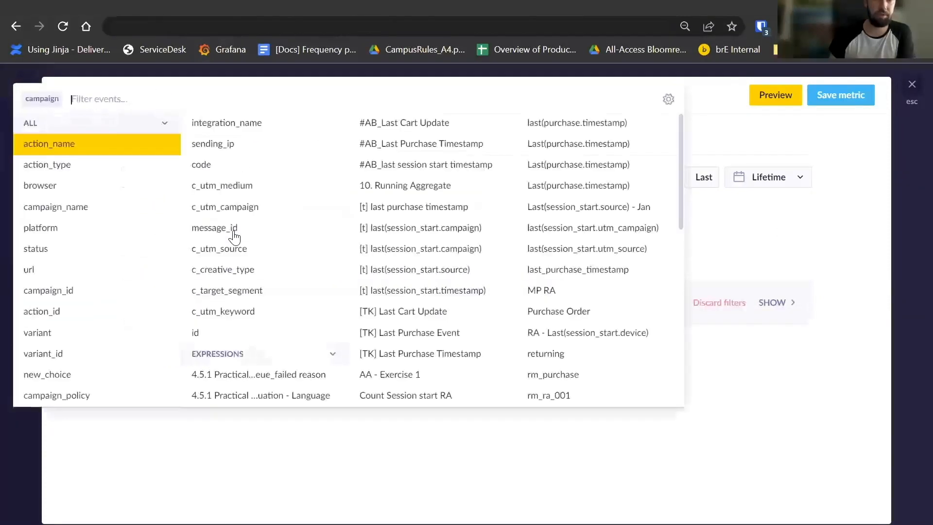
click(134, 208)
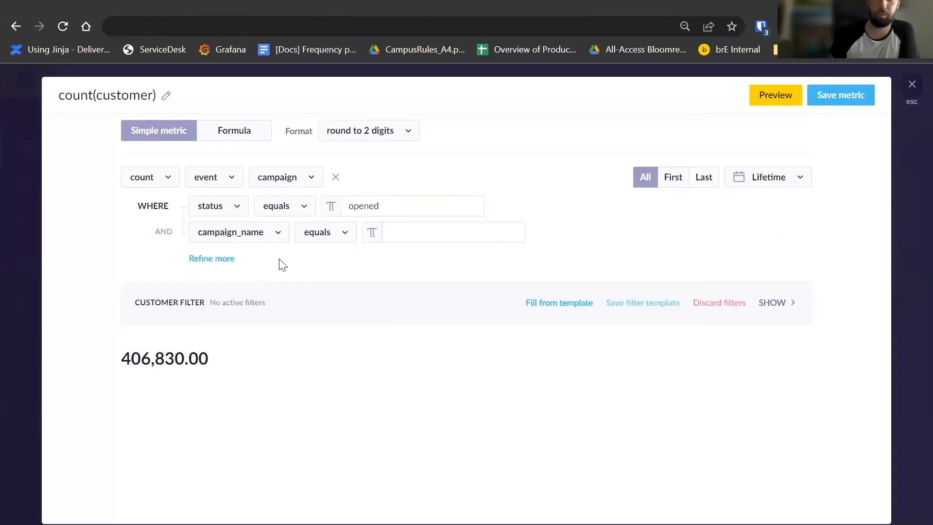
click(402, 235)
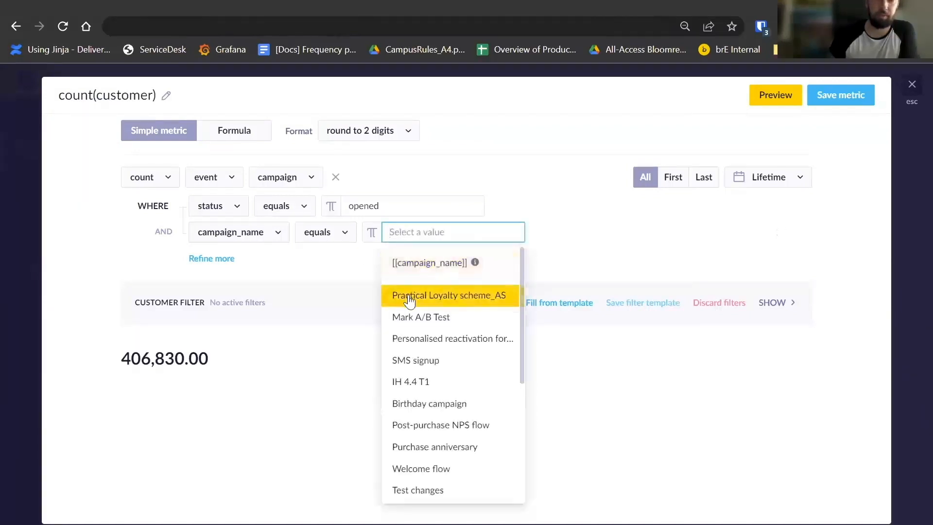
scroll(411, 371, down, 1)
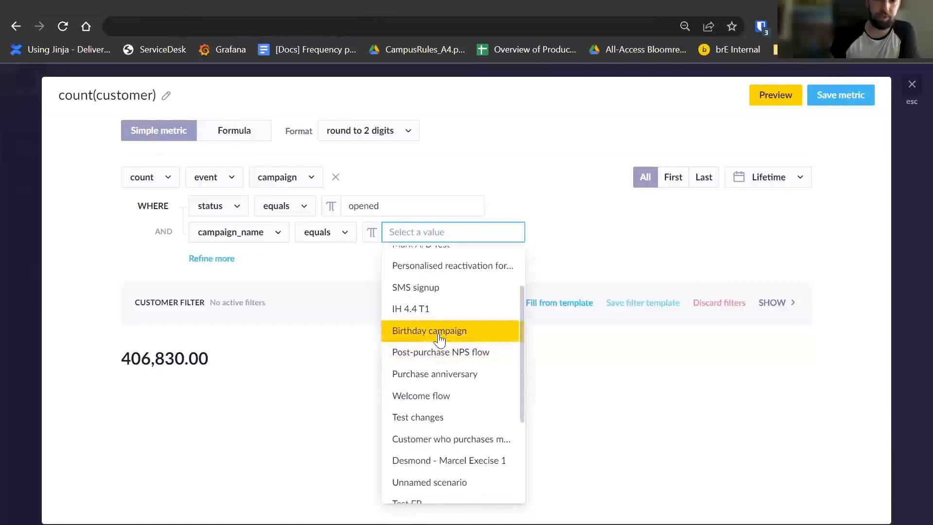
scroll(428, 357, up, 1)
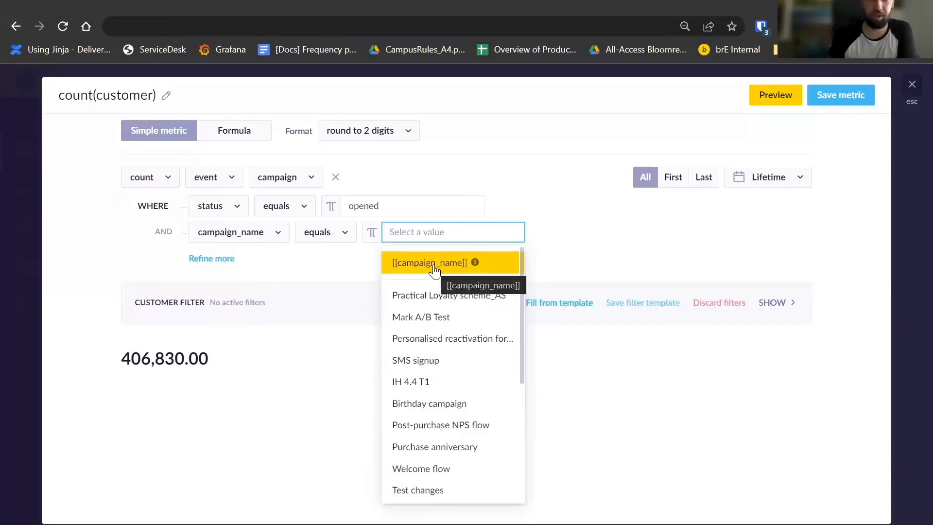
click(433, 268)
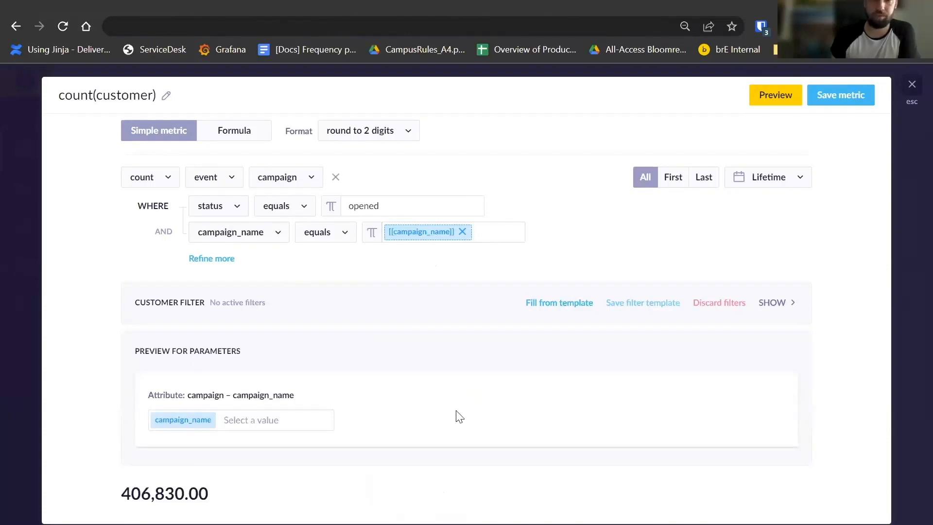
Step: Preview the metric with the campaign_name parameter set to "Welcome flow"
click(272, 417)
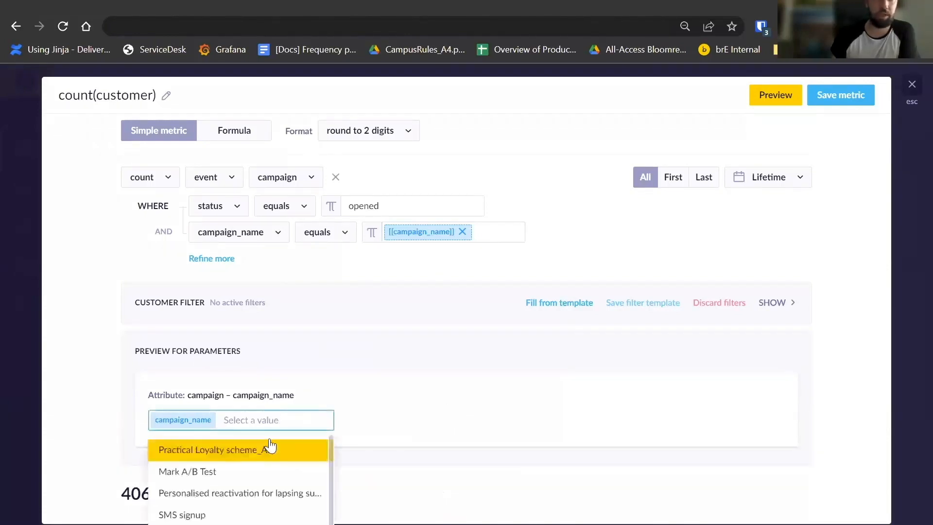
scroll(247, 475, up, 5)
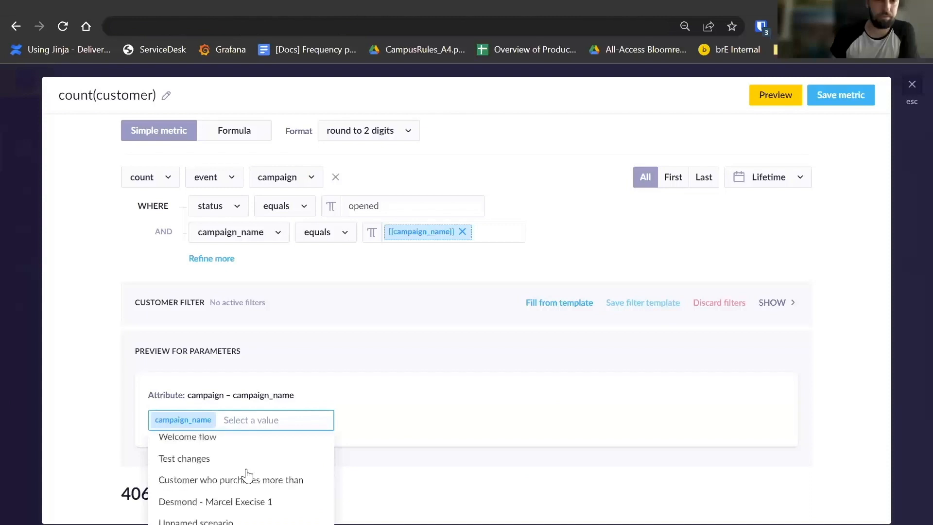
click(205, 443)
click(466, 399)
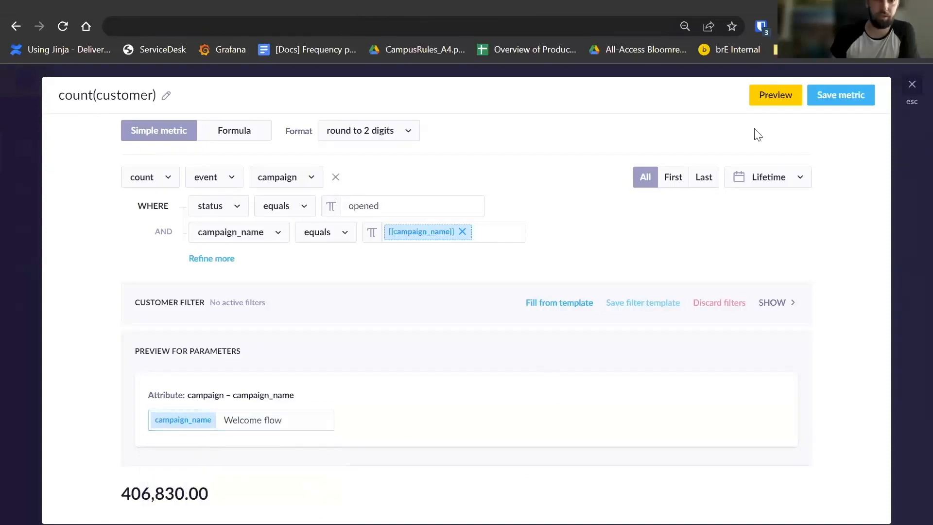
click(770, 103)
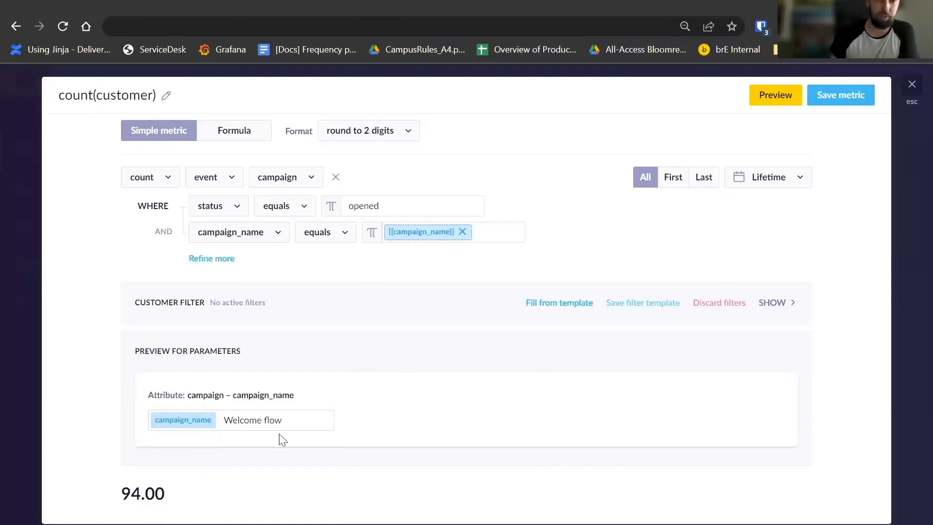
Step: Name the metric "Campaigns opened" and save it
click(132, 96)
text(q)
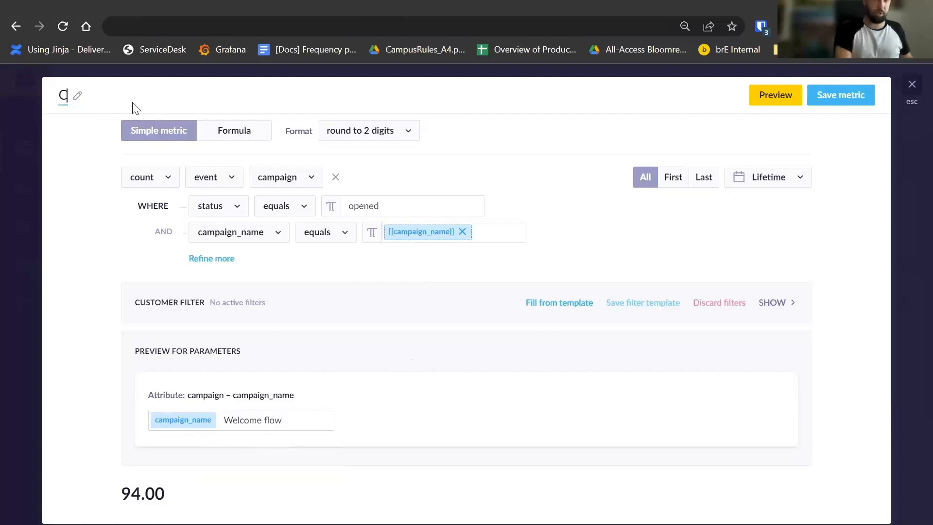
text(ampaigns opened)
click(478, 172)
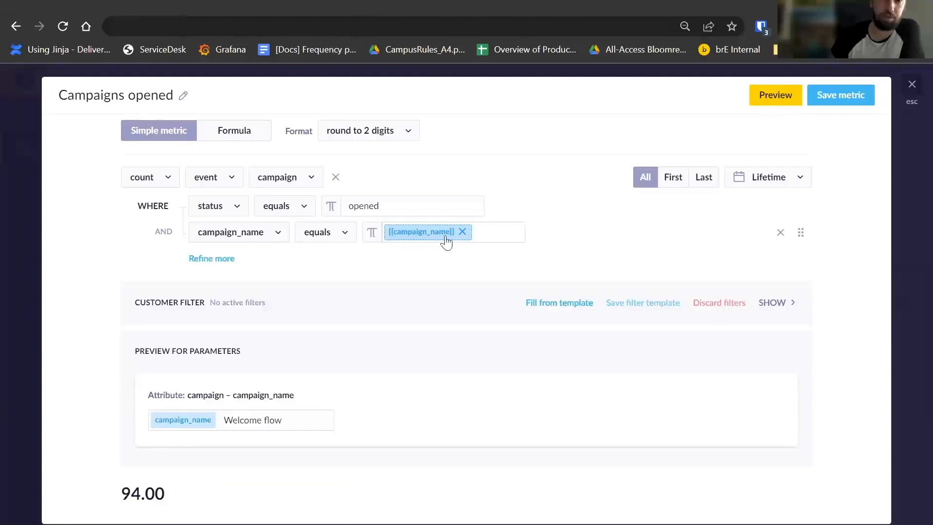
click(817, 101)
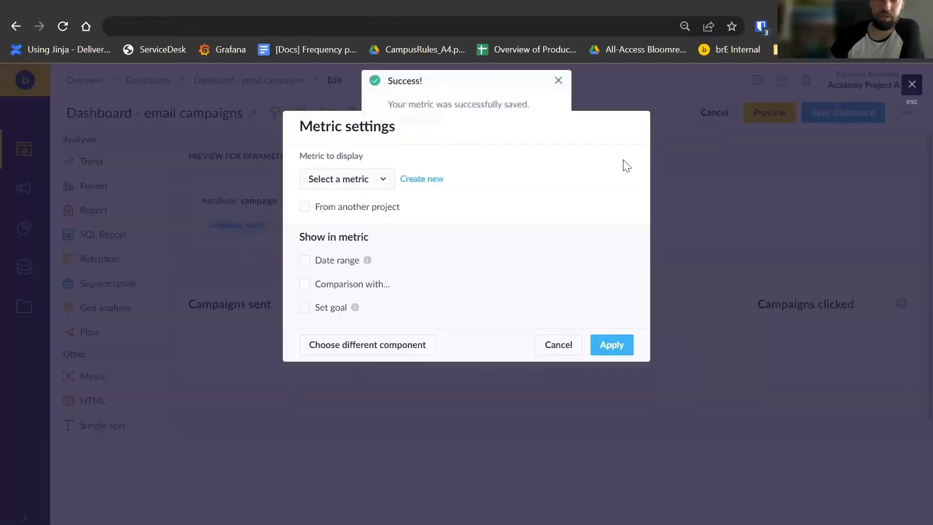
Step: Add the "Campaigns opened" metric to the dashboard, shrink its tile and place it between "Campaigns delivered" and "Campaigns clicked"
click(607, 345)
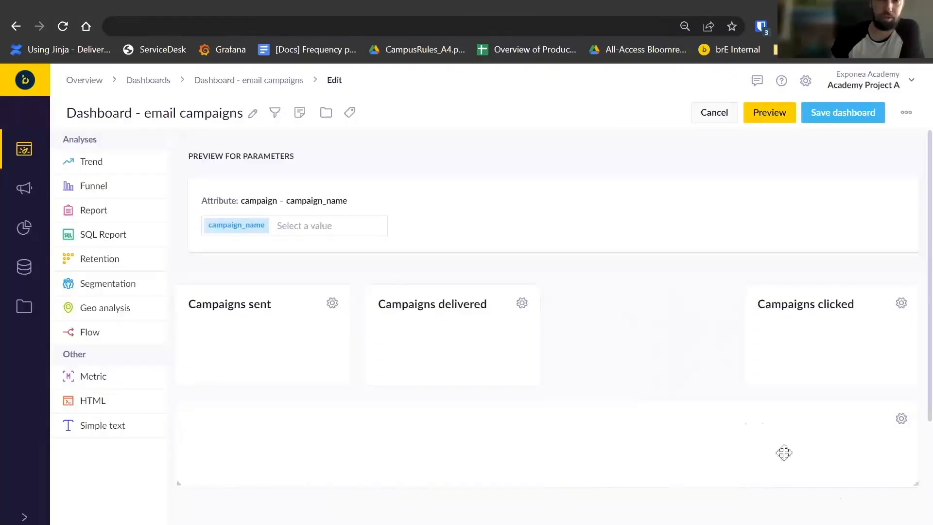
drag(913, 484, 292, 491)
drag(297, 448, 657, 311)
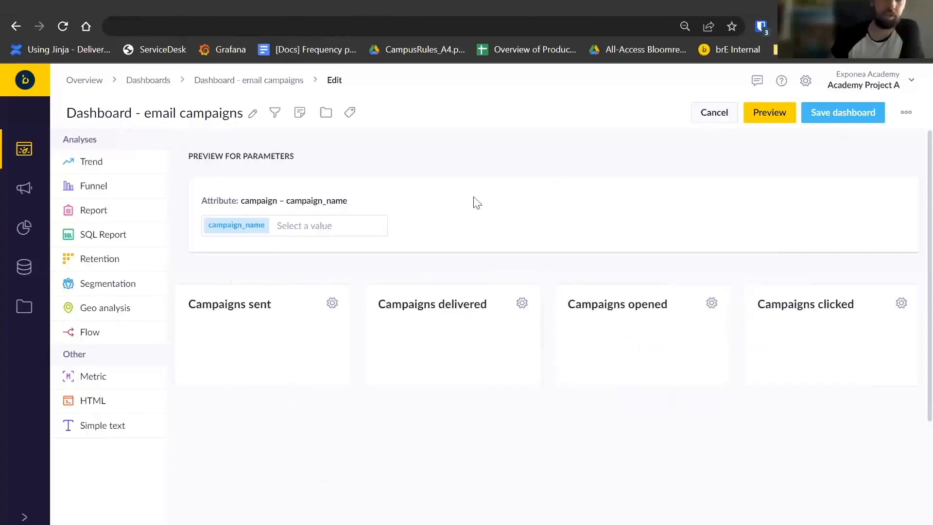
Step: Preview the dashboard with the campaign_name parameter set to "Birthday campaign"
click(312, 226)
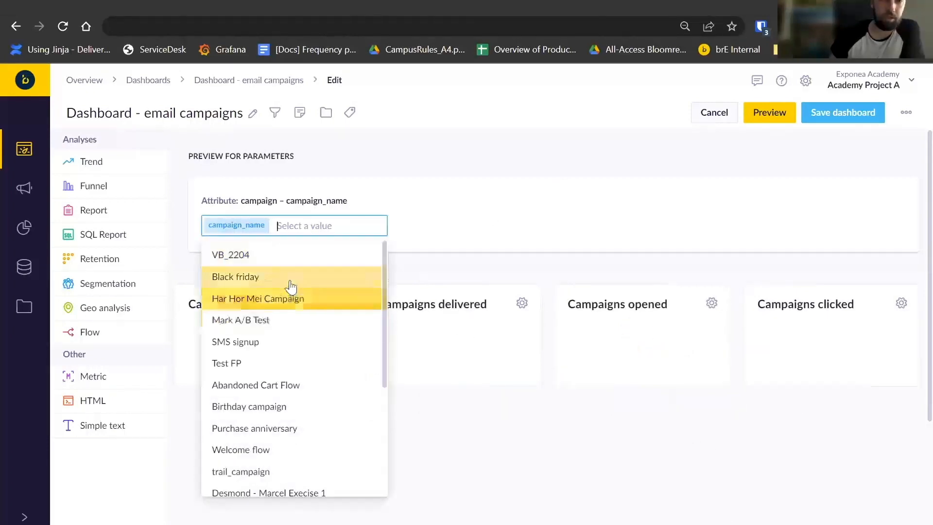
click(282, 408)
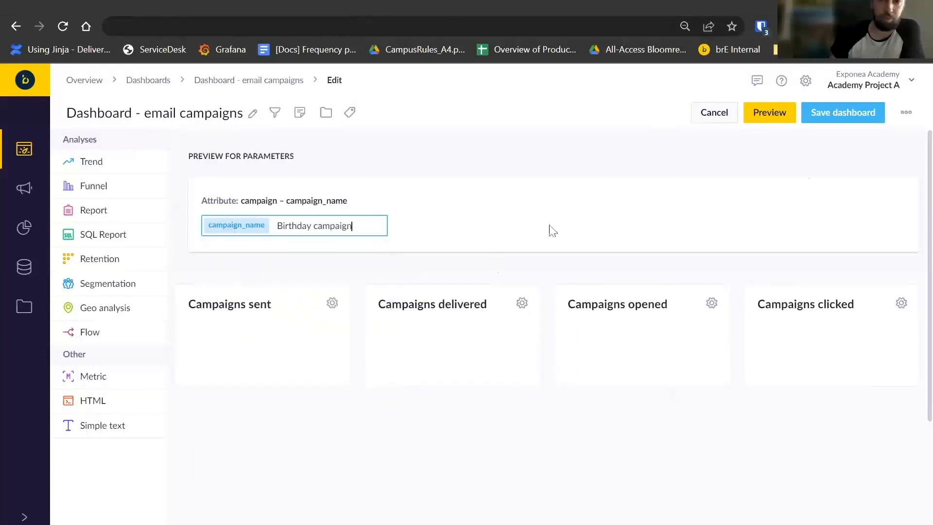
click(782, 119)
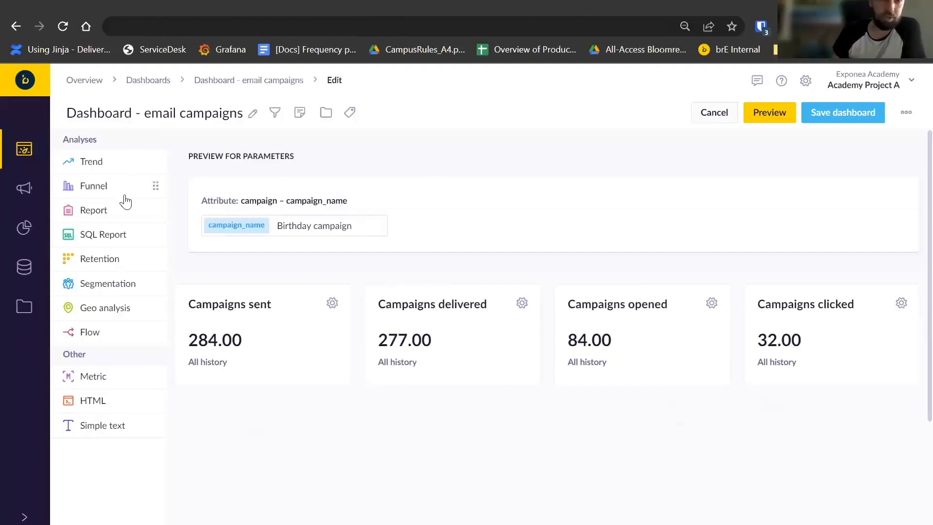
Step: Add a segmentation component with a new segmentation whose Segment 1 filters customers by the purchase event
drag(136, 285, 429, 246)
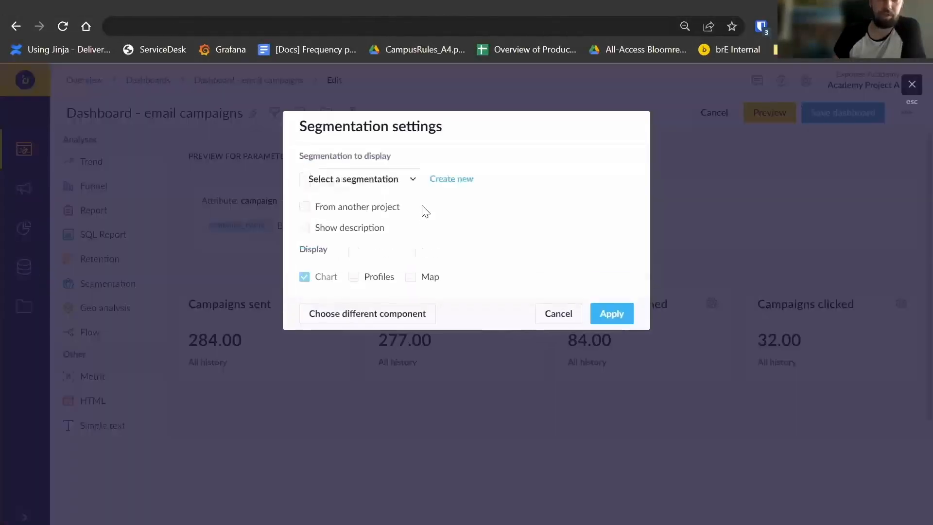
click(437, 180)
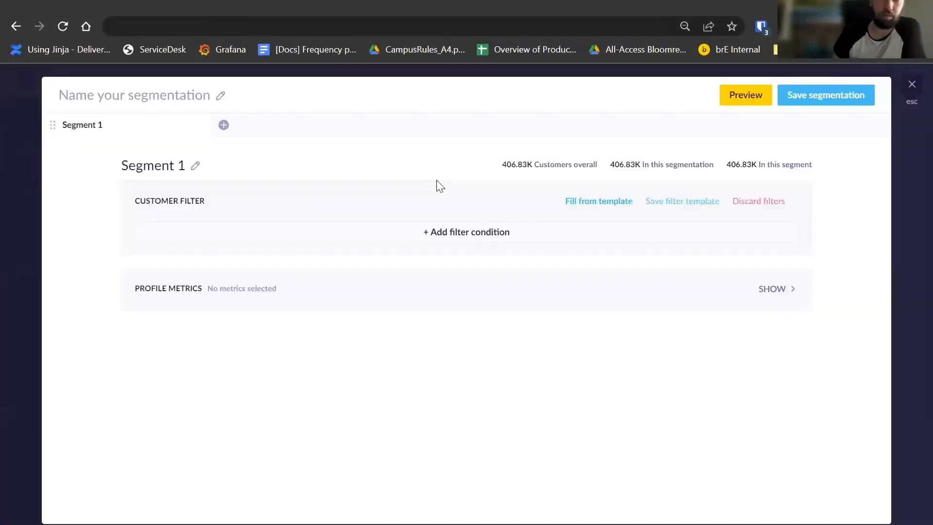
click(444, 243)
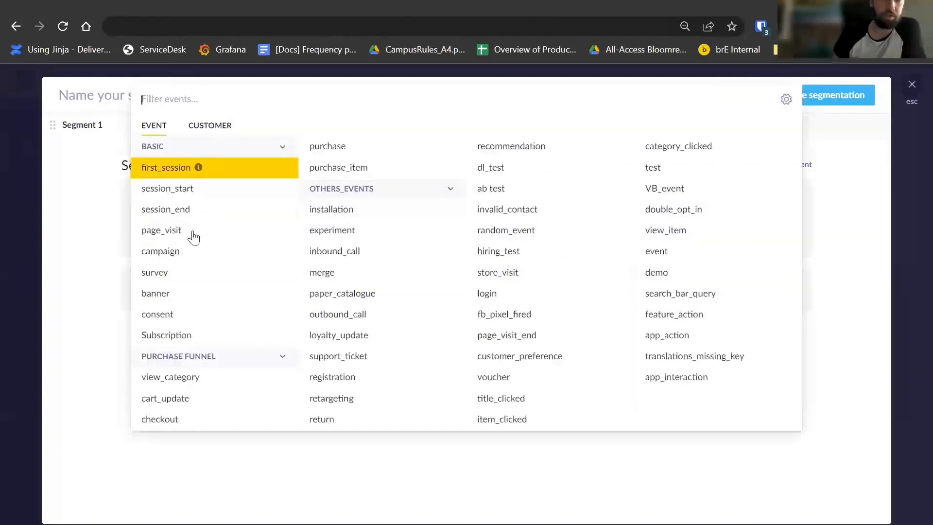
click(210, 126)
click(153, 128)
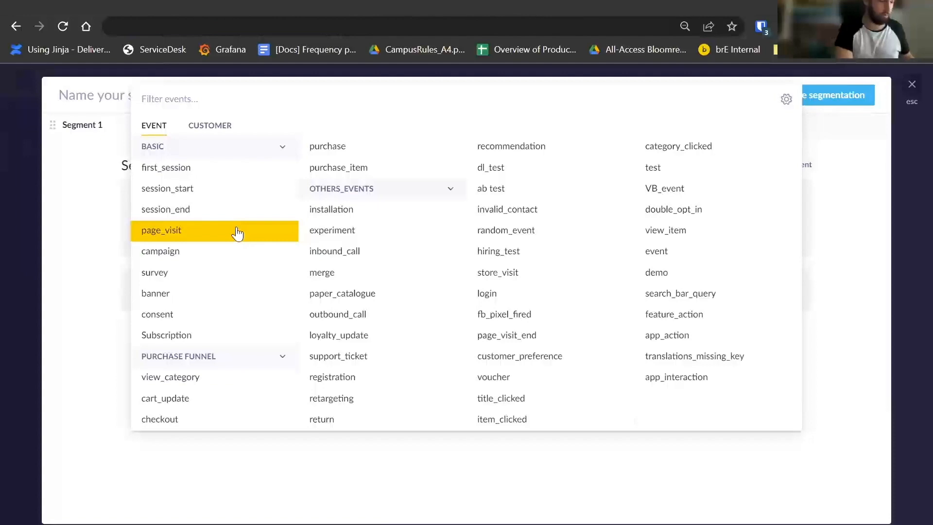
text(purchase)
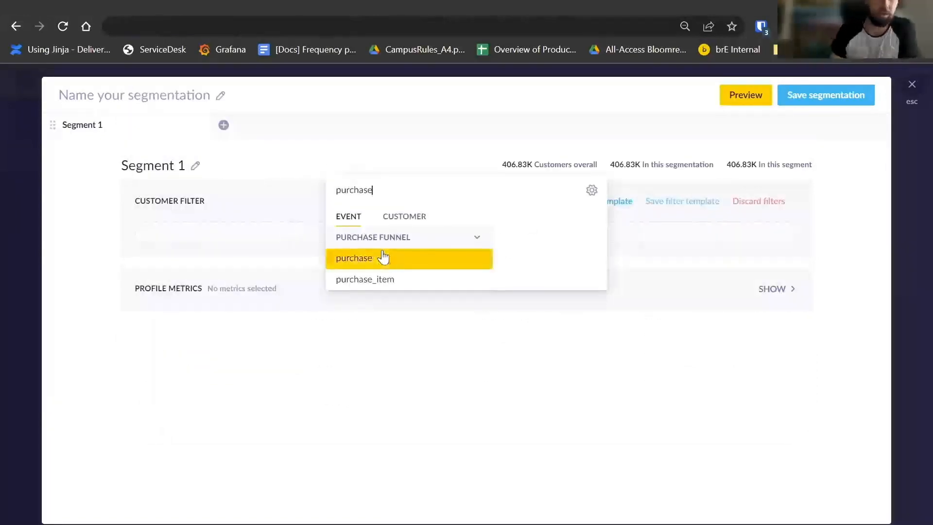
click(383, 258)
Step: Restrict the segment's purchase events to those where purchase_source_type equals the [[purchase_source_type]] parameter
click(310, 336)
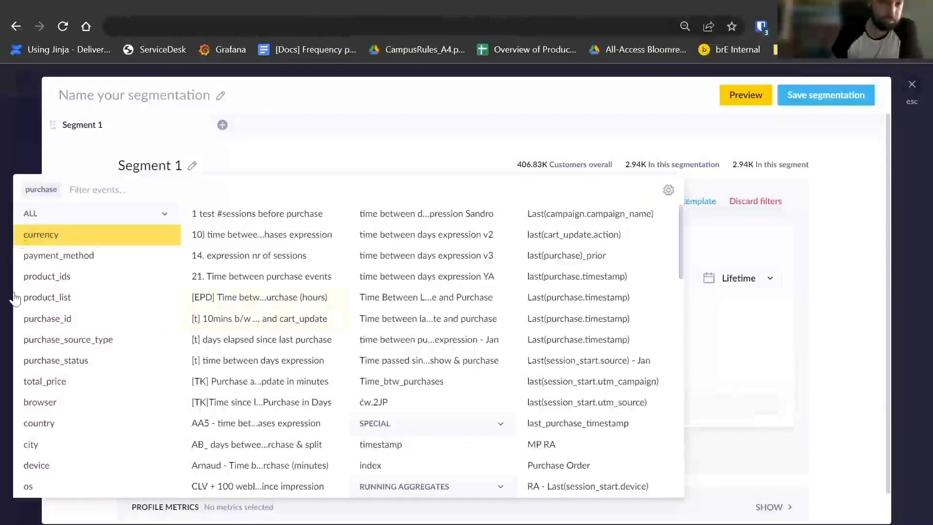
click(109, 340)
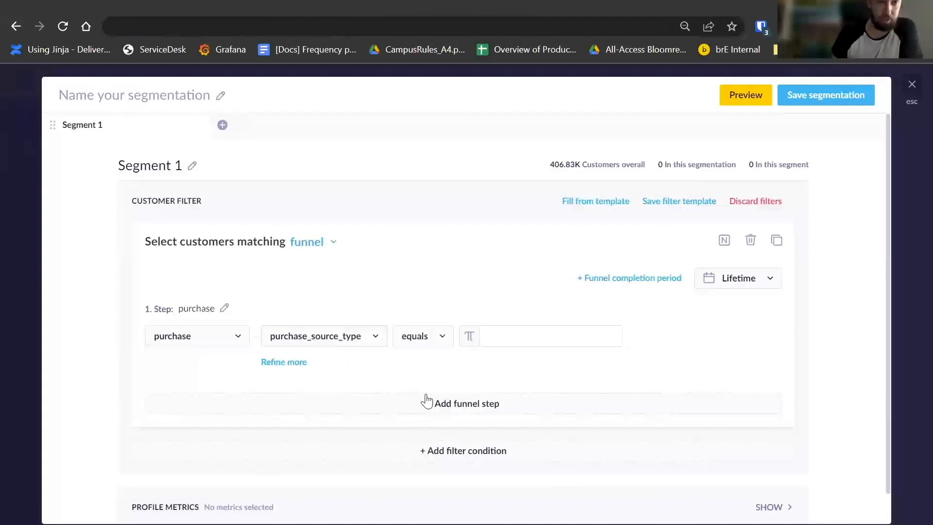
click(500, 337)
click(514, 371)
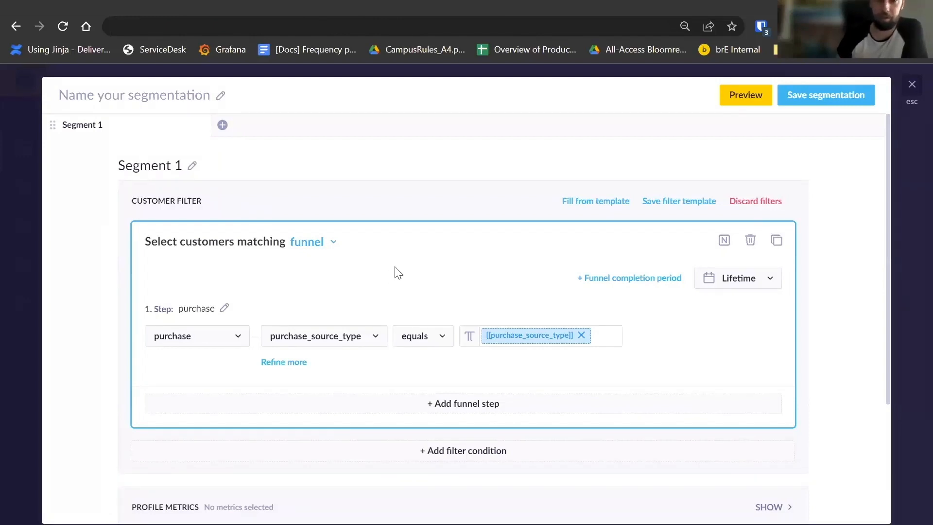
click(453, 284)
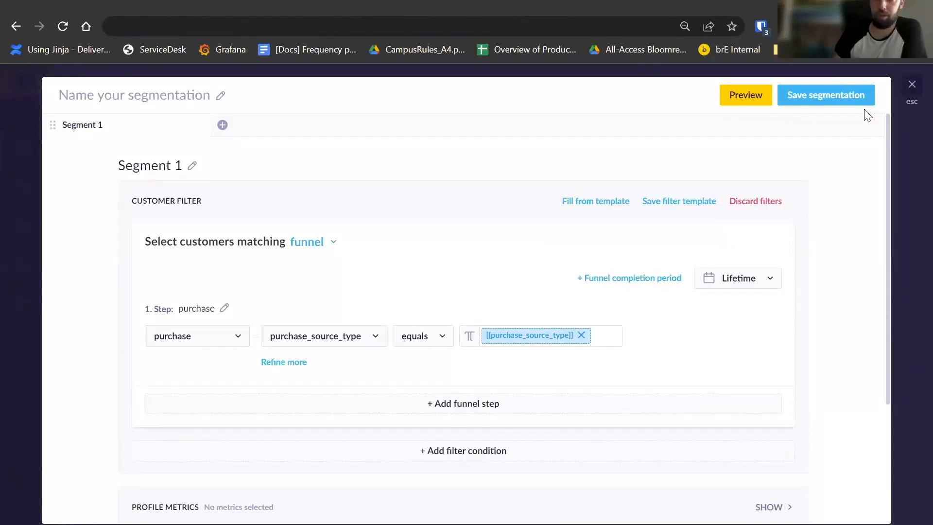
Step: Discard the new segmentation without saving and cancel adding the segmentation component to the dashboard
click(912, 85)
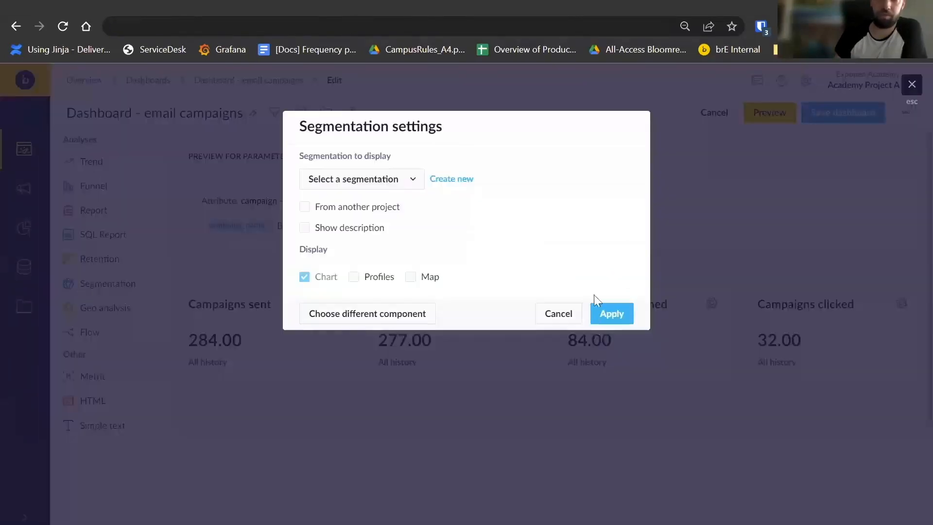
click(610, 316)
click(553, 316)
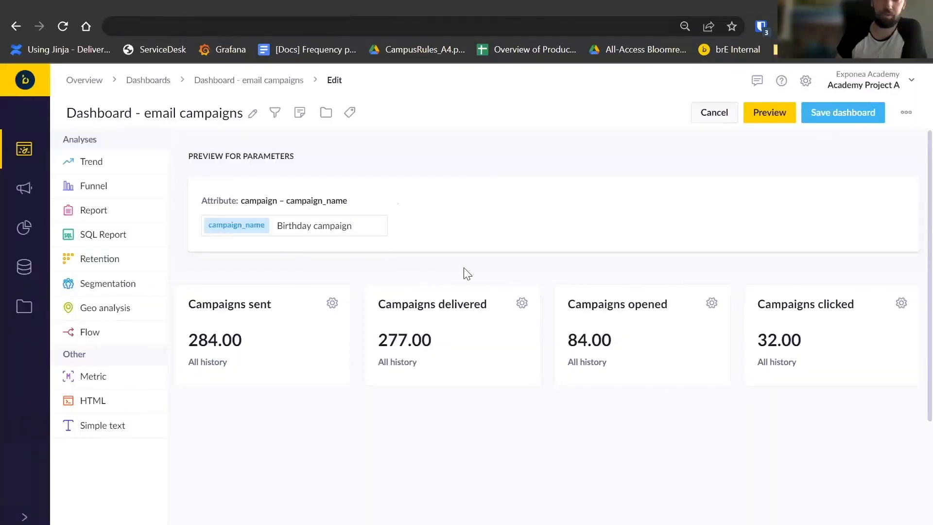
click(361, 231)
click(502, 226)
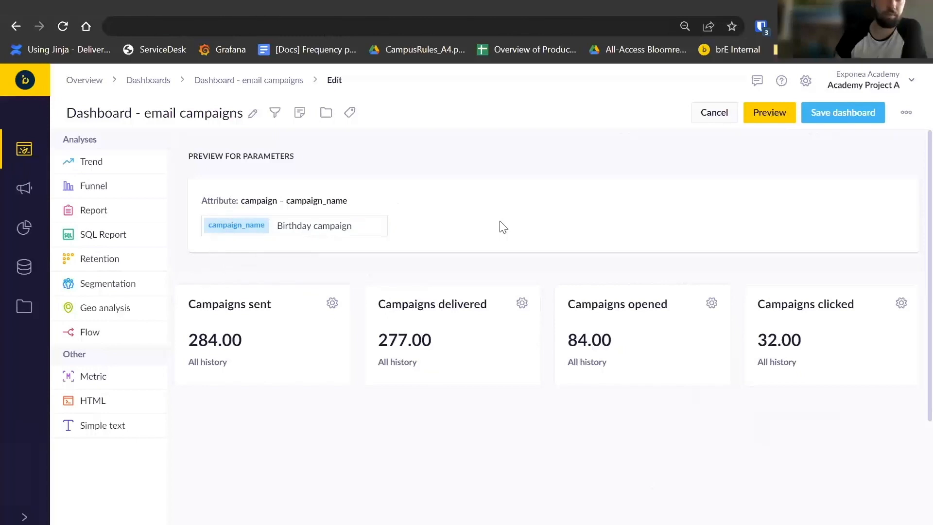